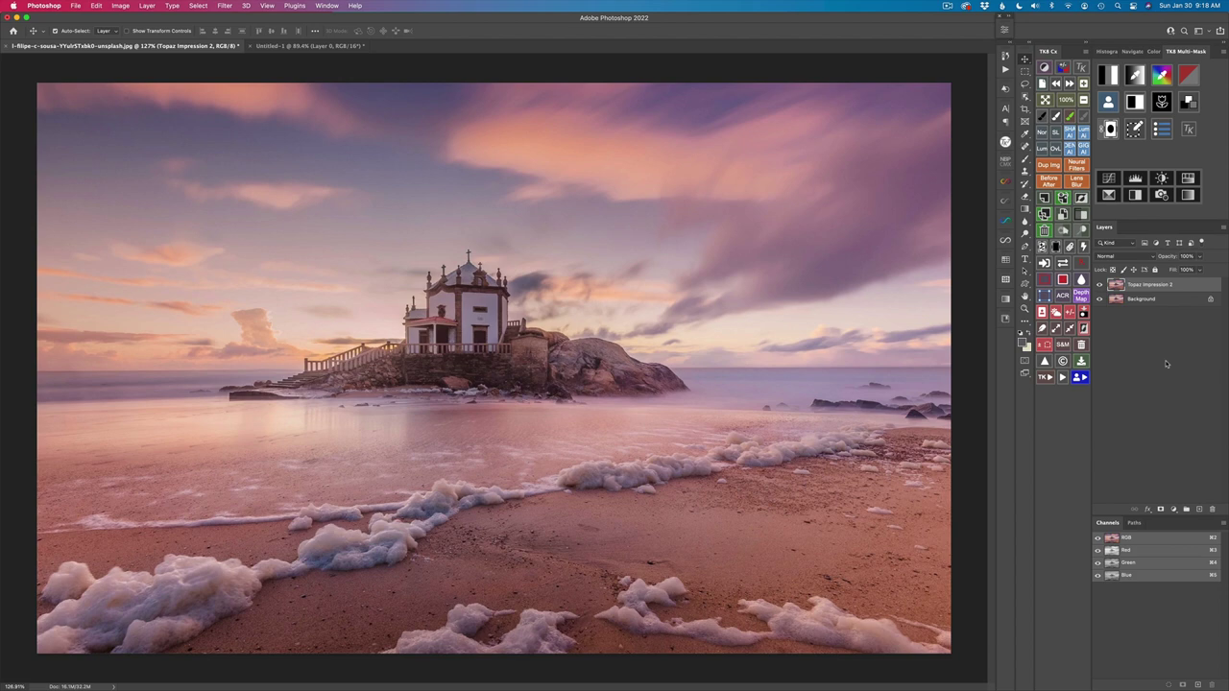
# Select the Topaz Impression 2 layer and run Filter > Topaz Labs > Topaz Impression 2 on it
pyautogui.click(1175, 384)
pyautogui.moveTo(1134, 283)
pyautogui.mouseDown()
pyautogui.moveTo(1141, 294)
pyautogui.moveTo(1113, 271)
pyautogui.mouseUp()
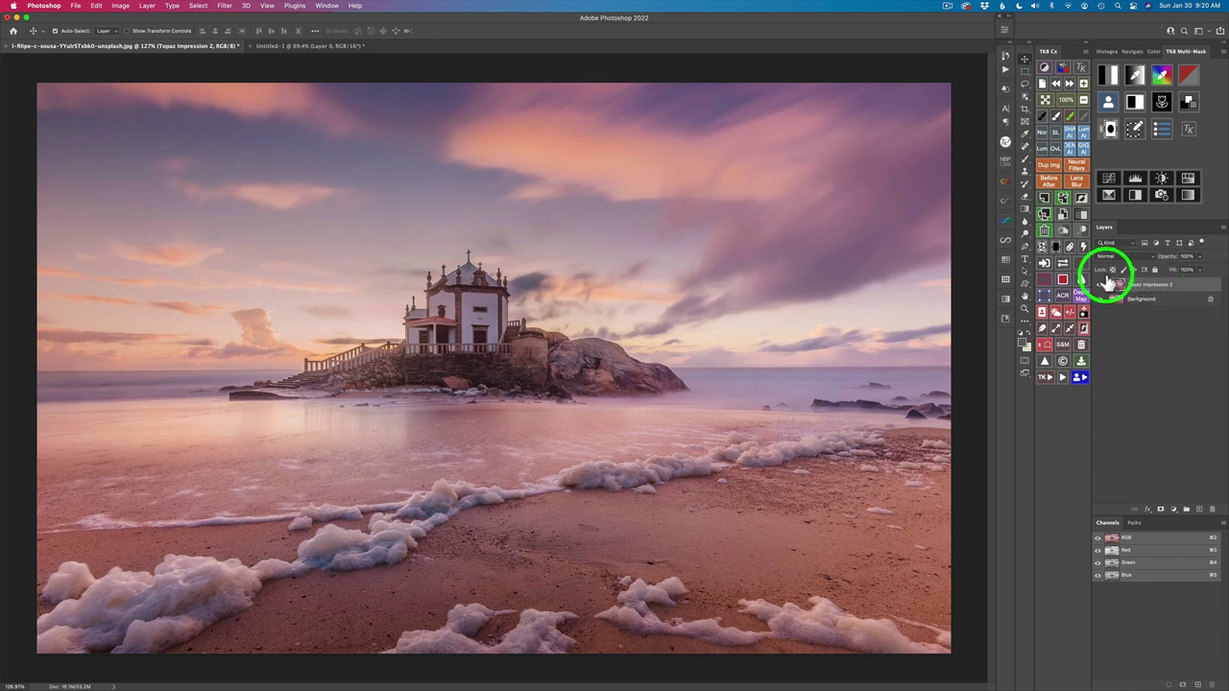
pyautogui.click(226, 7)
pyautogui.moveTo(288, 286)
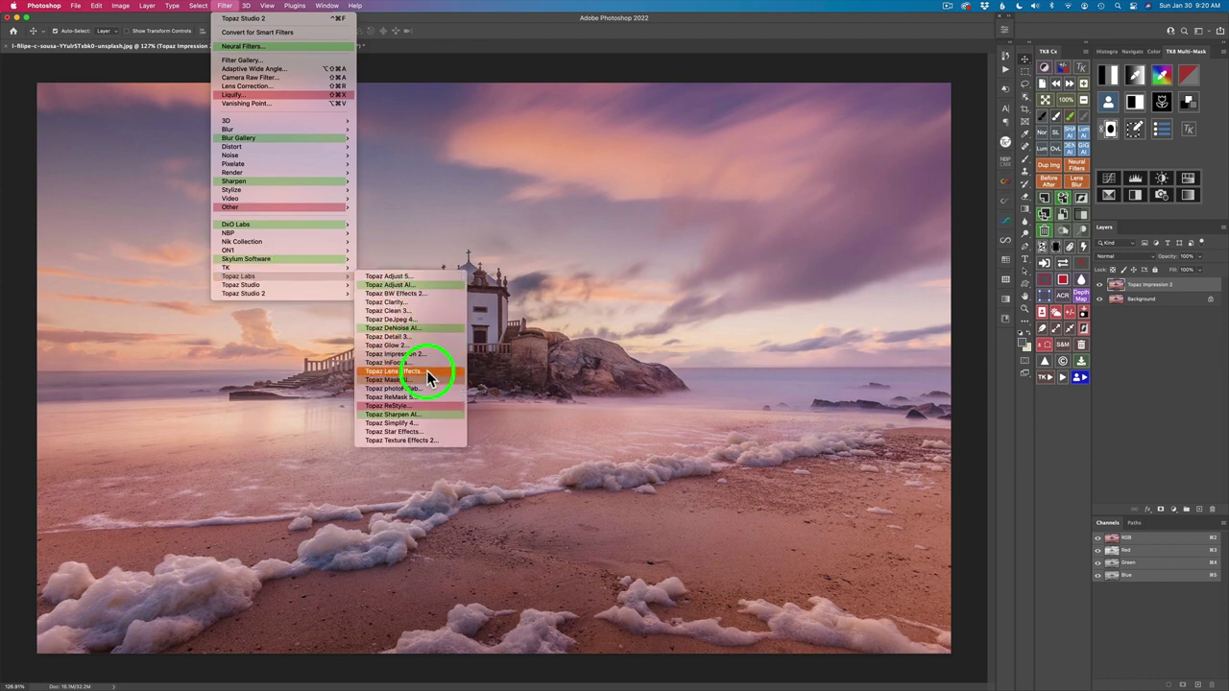
pyautogui.click(412, 353)
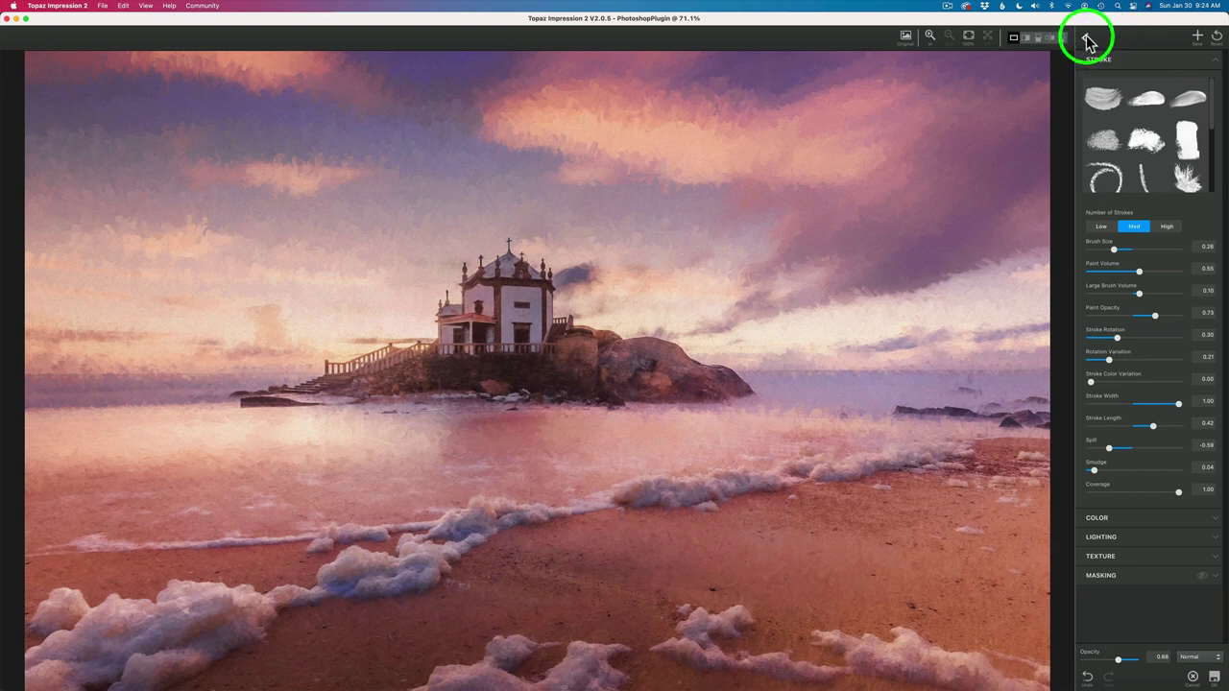
pyautogui.click(1088, 40)
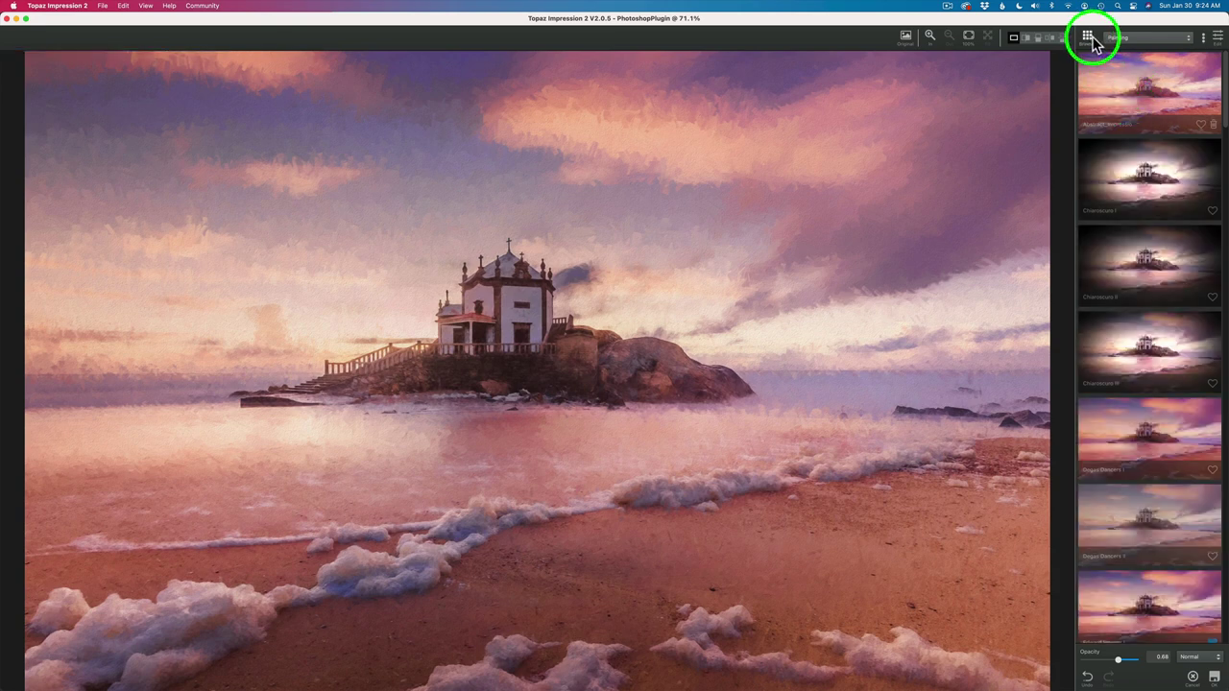
pyautogui.click(1148, 39)
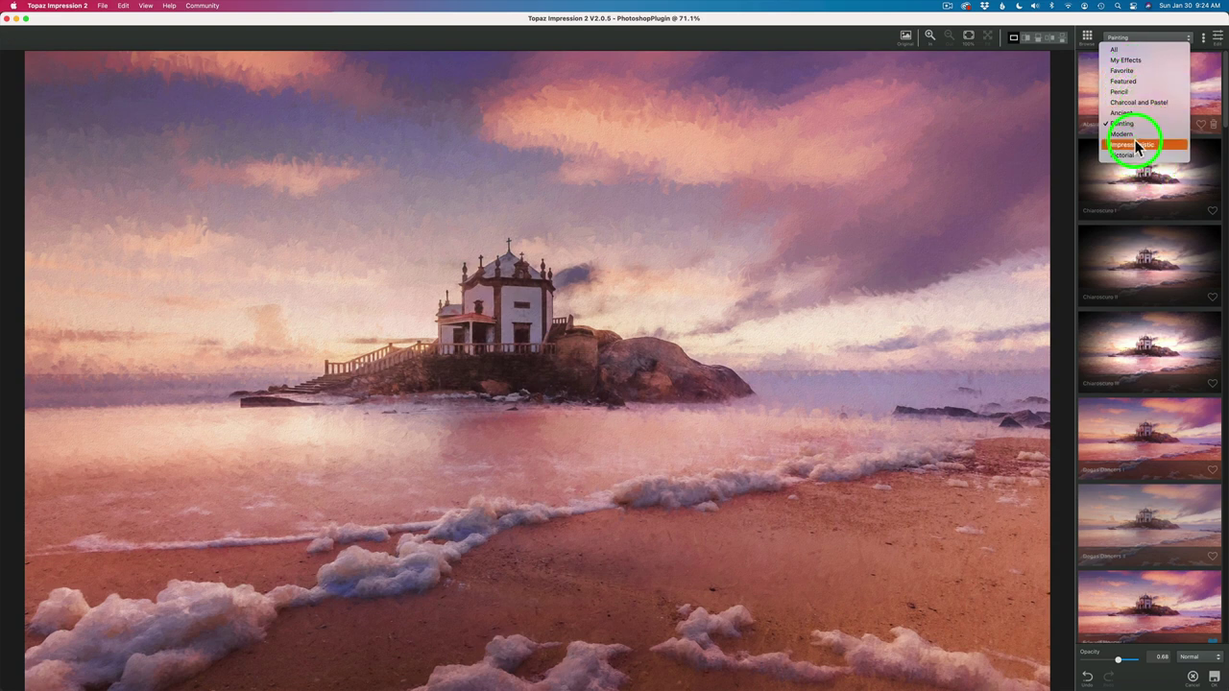
pyautogui.click(1090, 44)
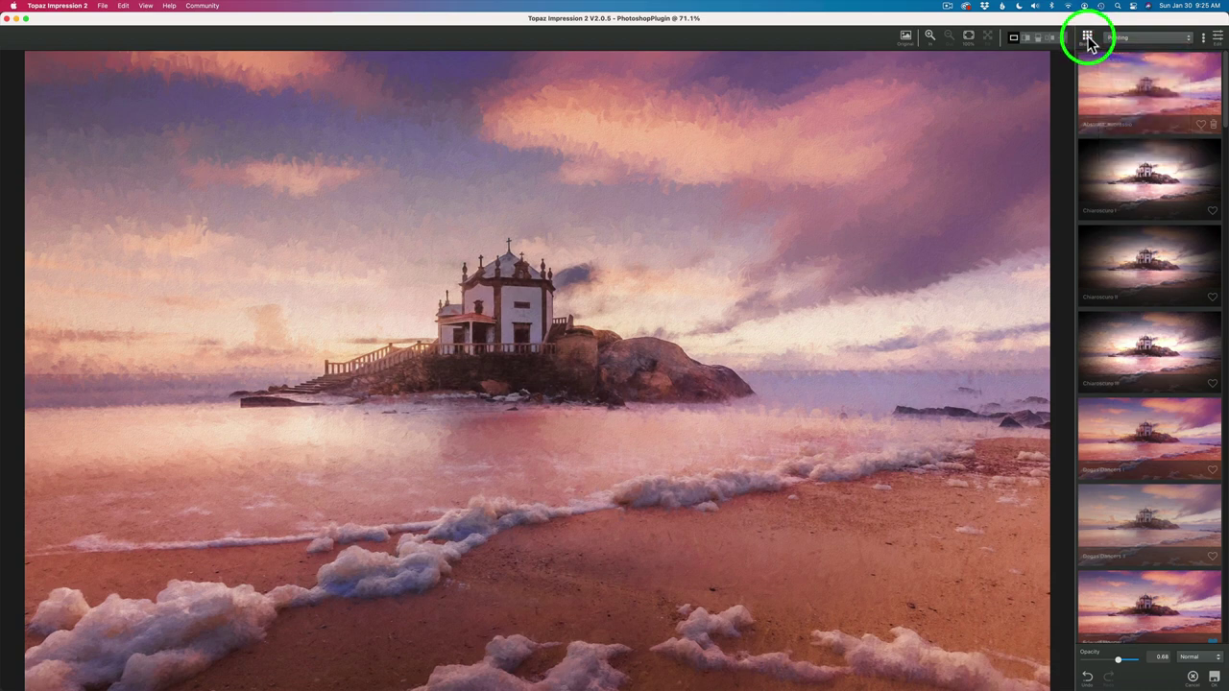
# Browse the Community presets instead of Local ones in a widened thumbnail grid
pyautogui.click(1089, 43)
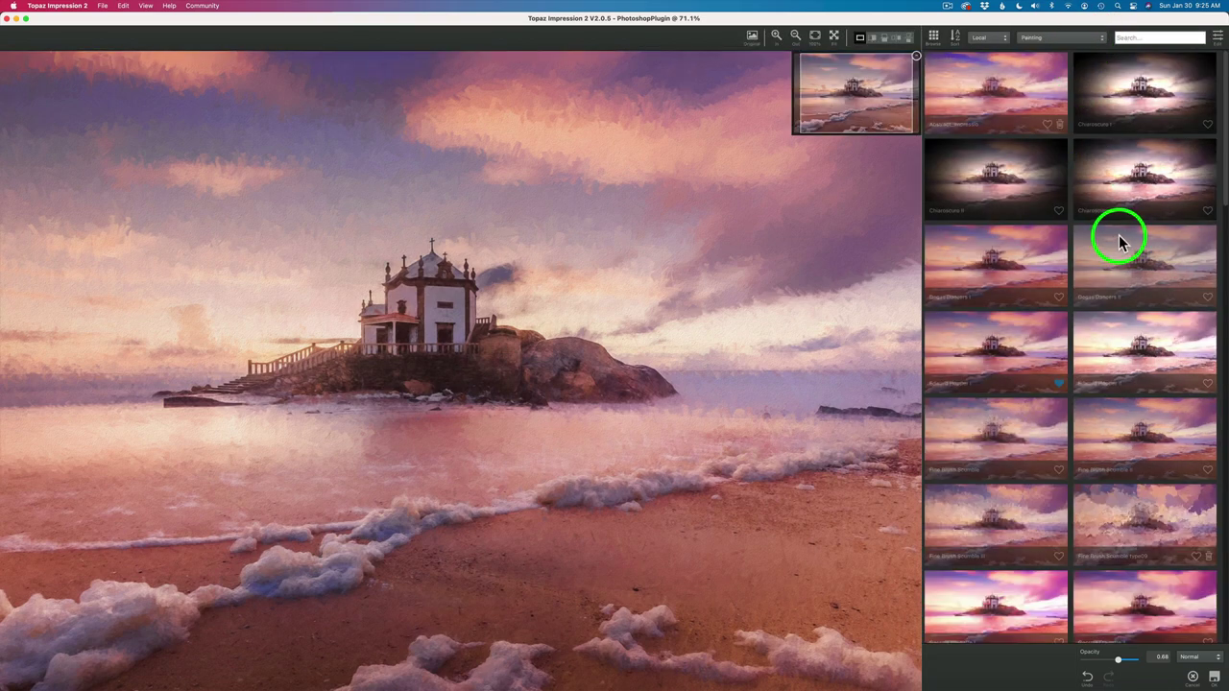
pyautogui.click(1000, 42)
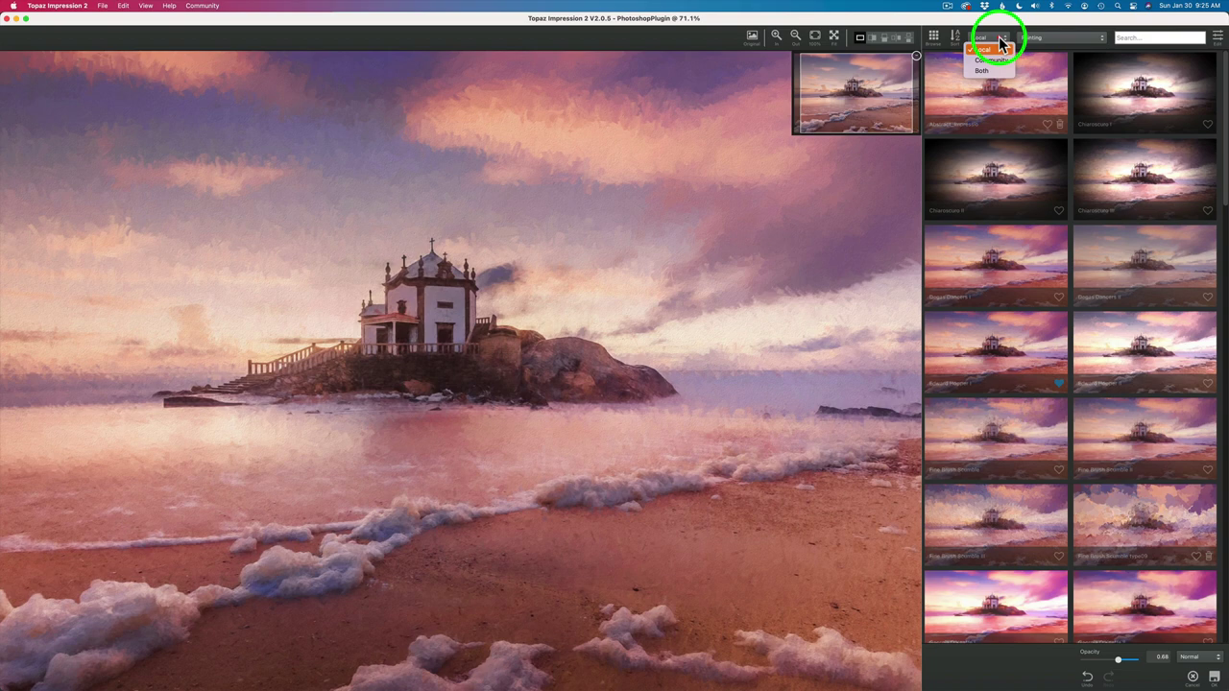
pyautogui.click(1001, 61)
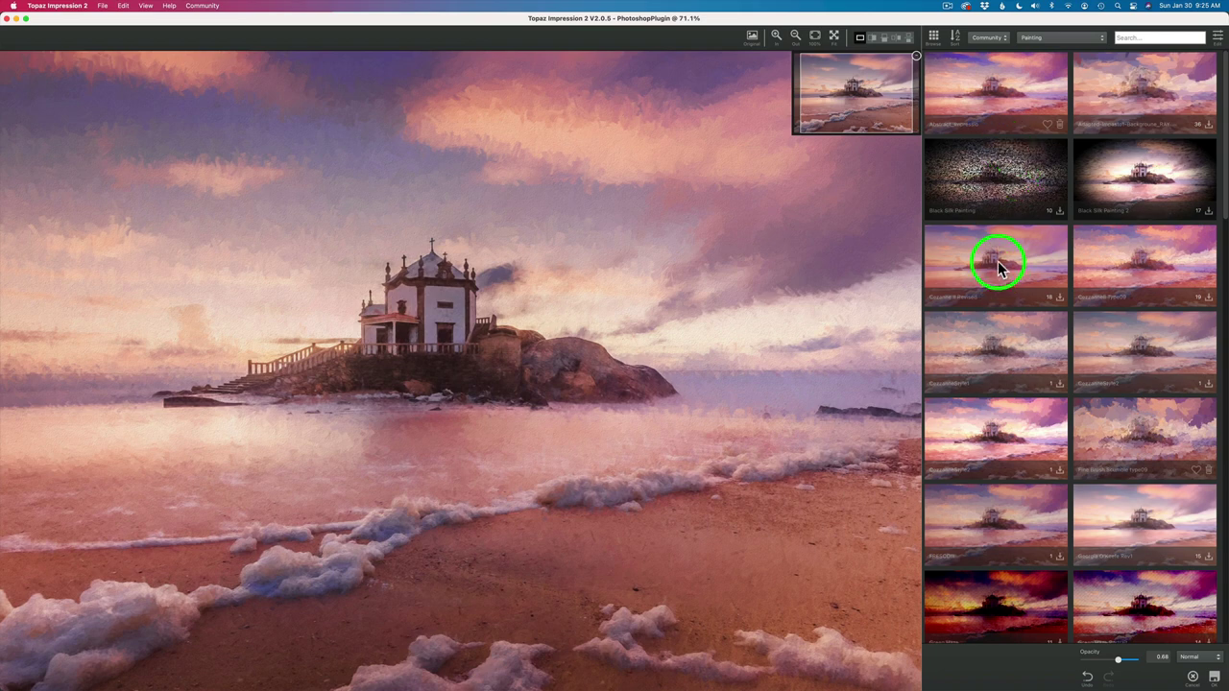
pyautogui.moveTo(920, 275); pyautogui.dragTo(319, 264)
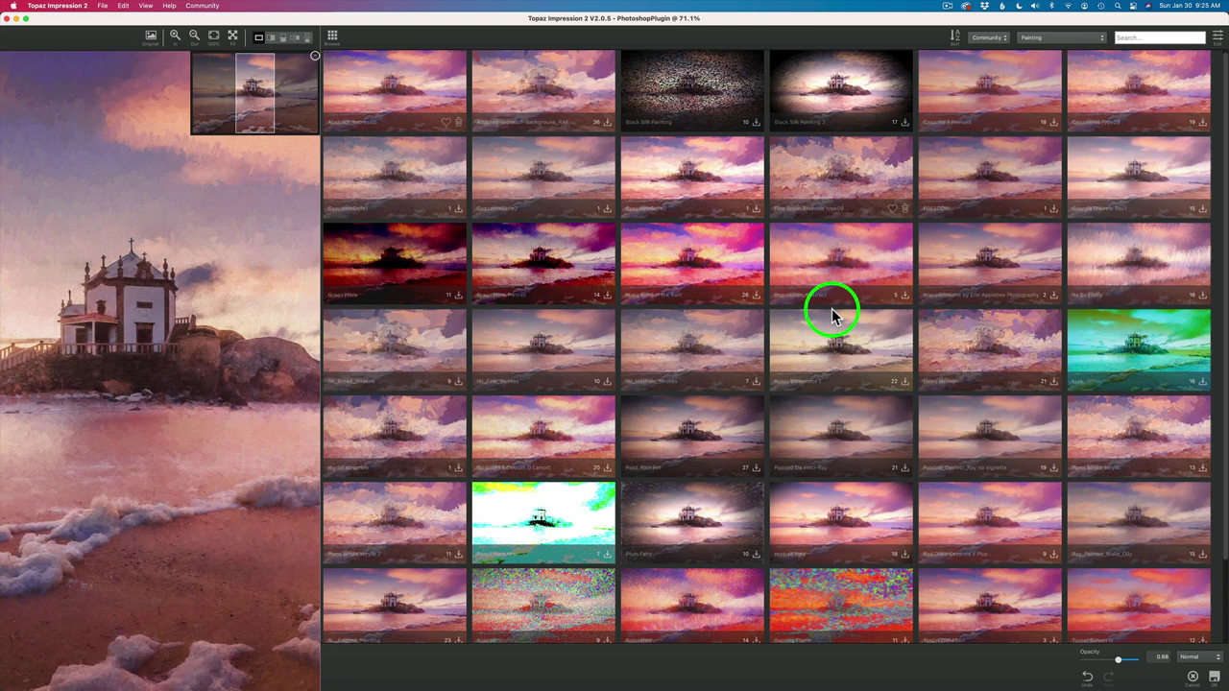
pyautogui.scroll(-2, 831, 308)
pyautogui.scroll(-4, 831, 309)
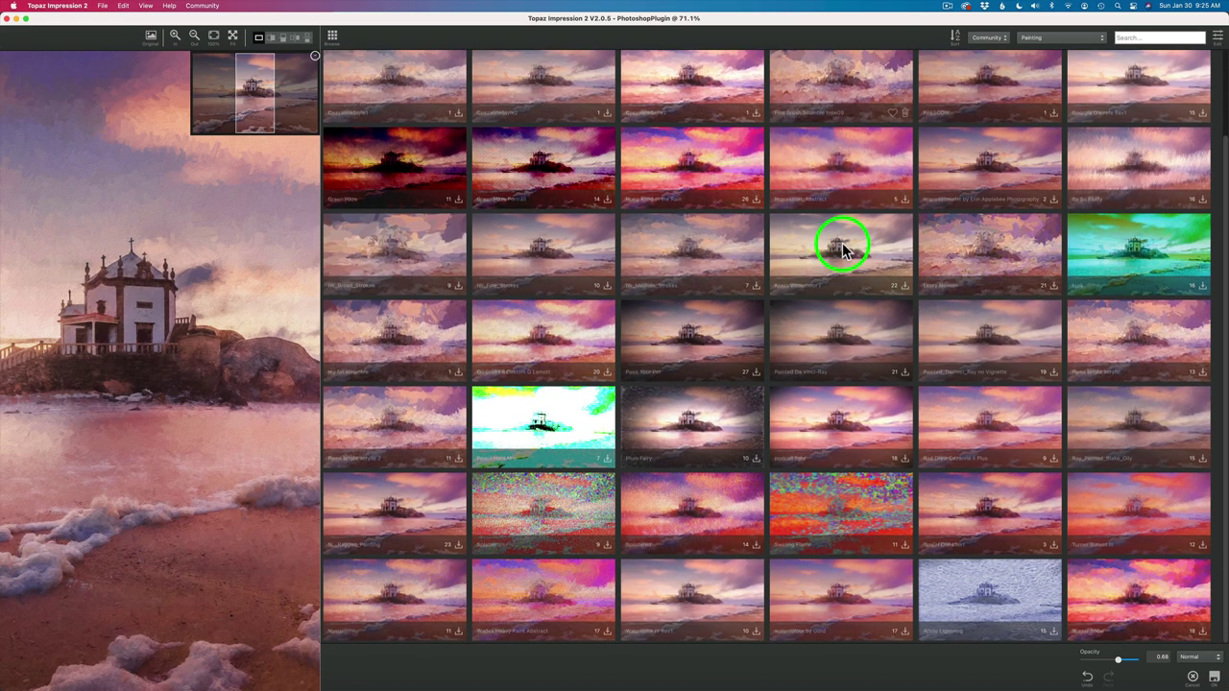
# Apply a Community painting preset for a soft textured-canvas look at 0.42 opacity
pyautogui.click(842, 247)
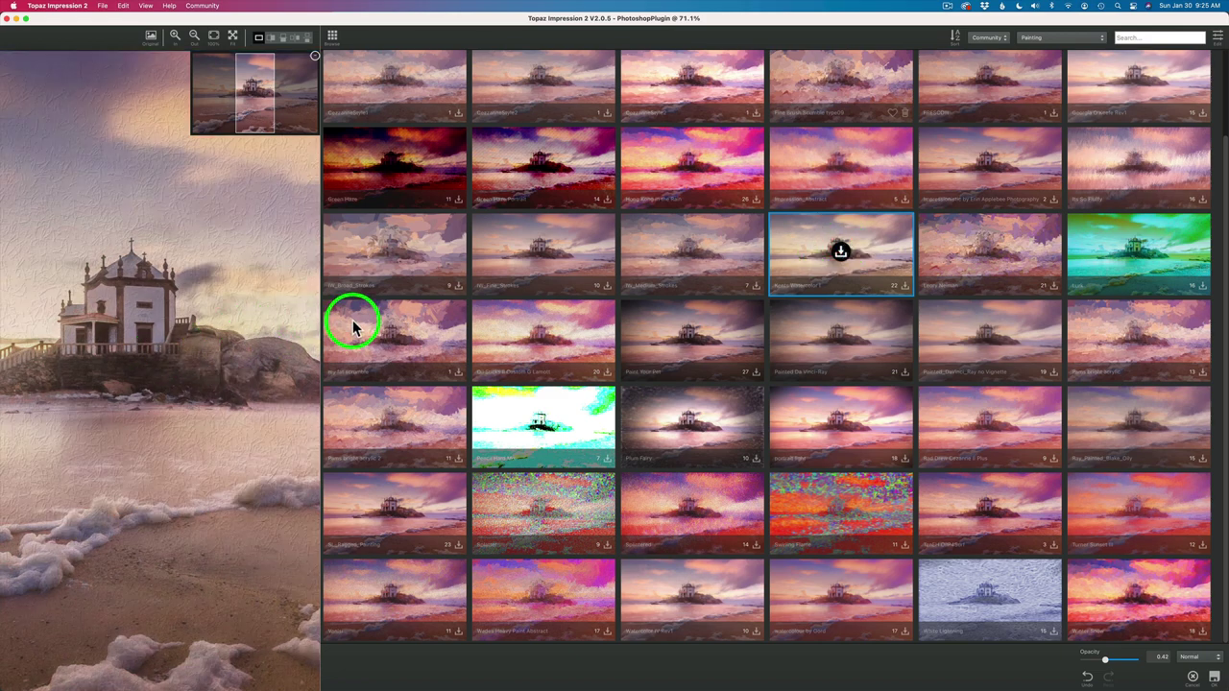
pyautogui.moveTo(318, 321); pyautogui.dragTo(361, 283)
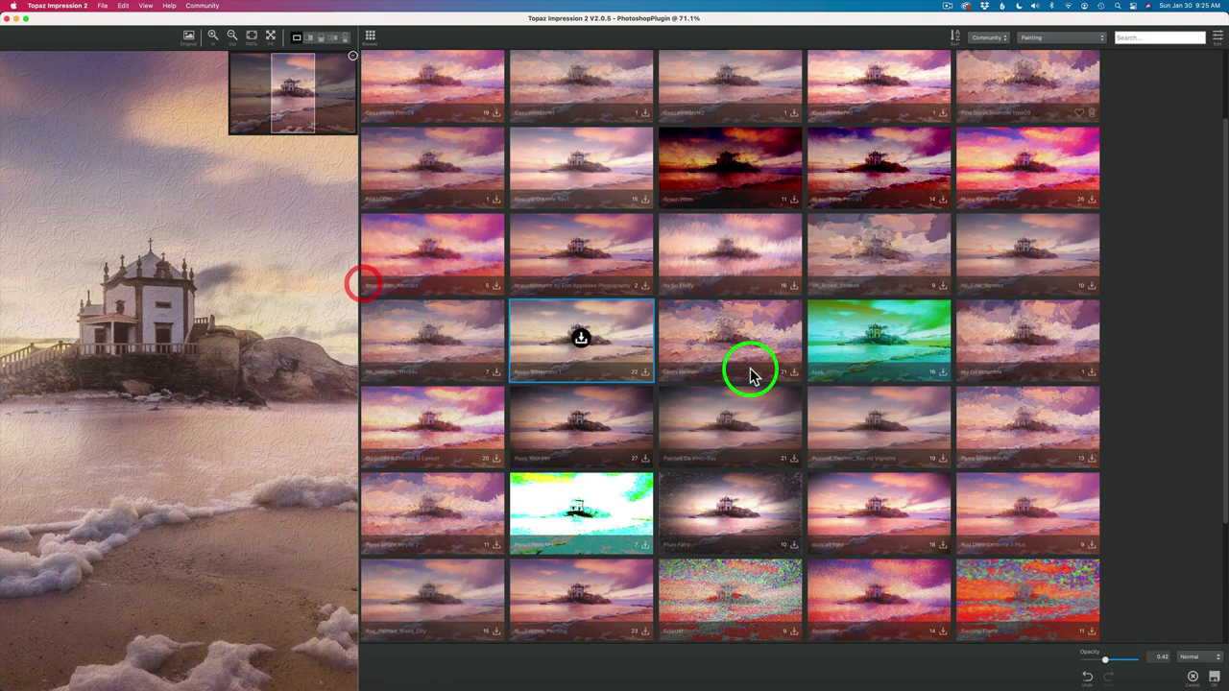
pyautogui.scroll(-5, 749, 374)
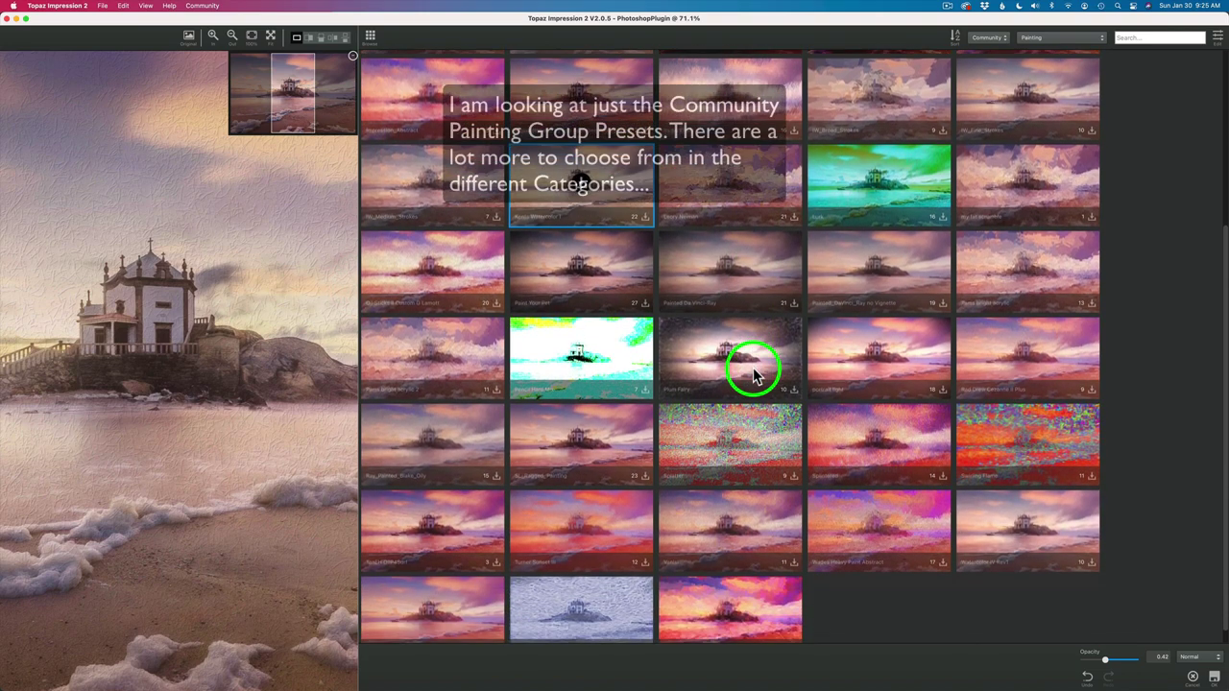
pyautogui.scroll(3, 881, 194)
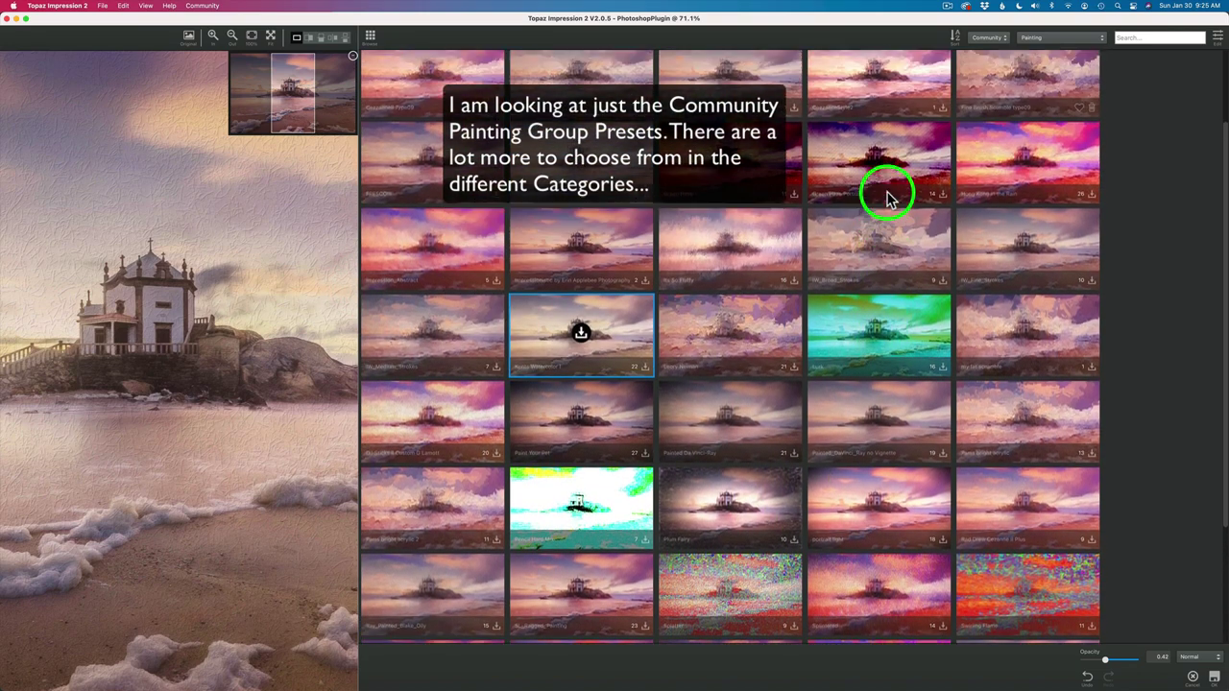
pyautogui.scroll(2, 886, 197)
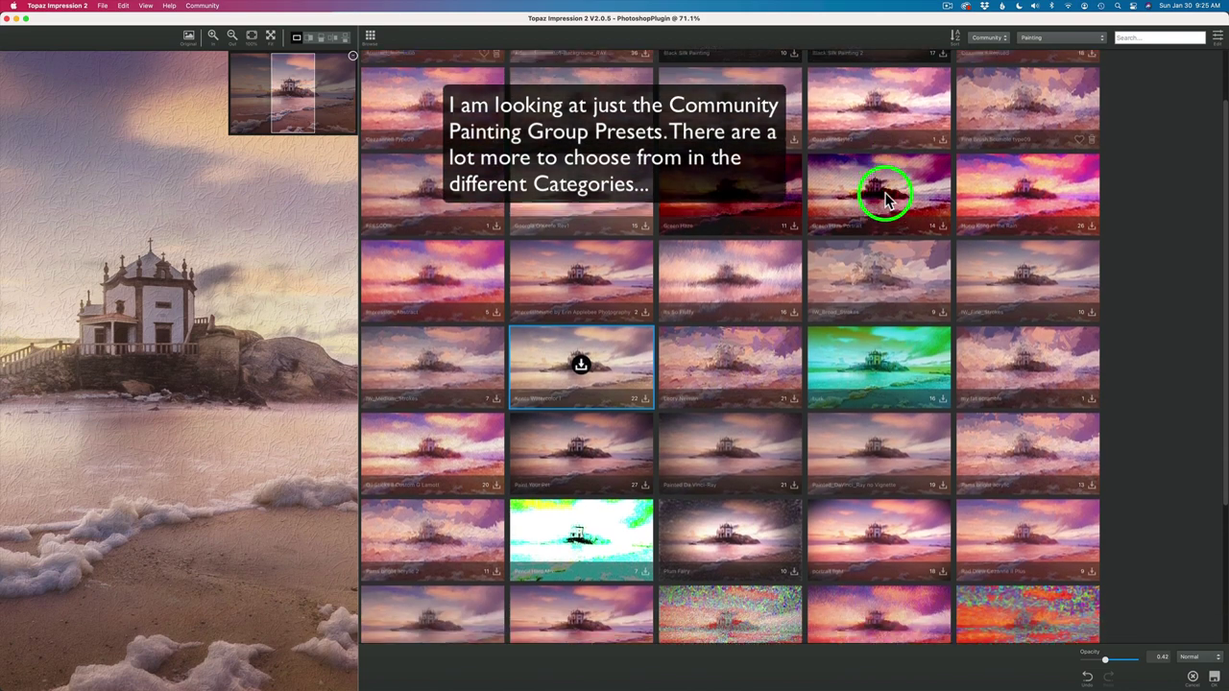
pyautogui.scroll(-6, 886, 197)
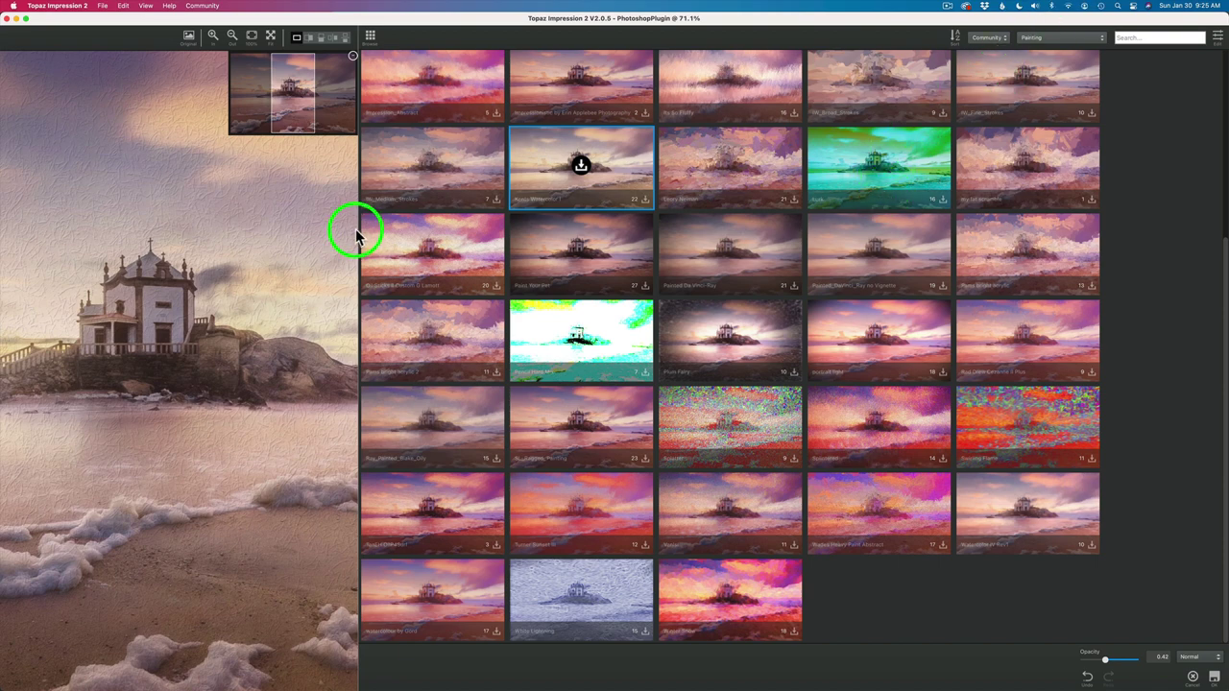
# Return to a single-column list and try the first three Impressionistic presets
pyautogui.moveTo(355, 235); pyautogui.dragTo(1078, 198)
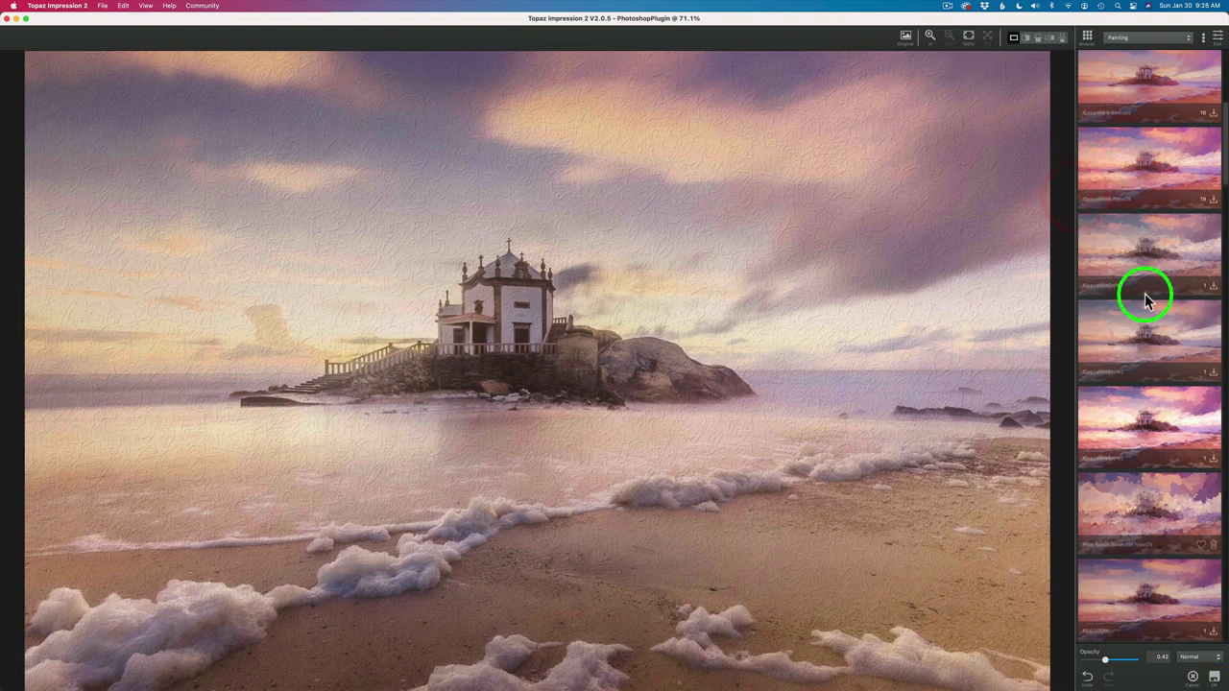
pyautogui.click(1127, 40)
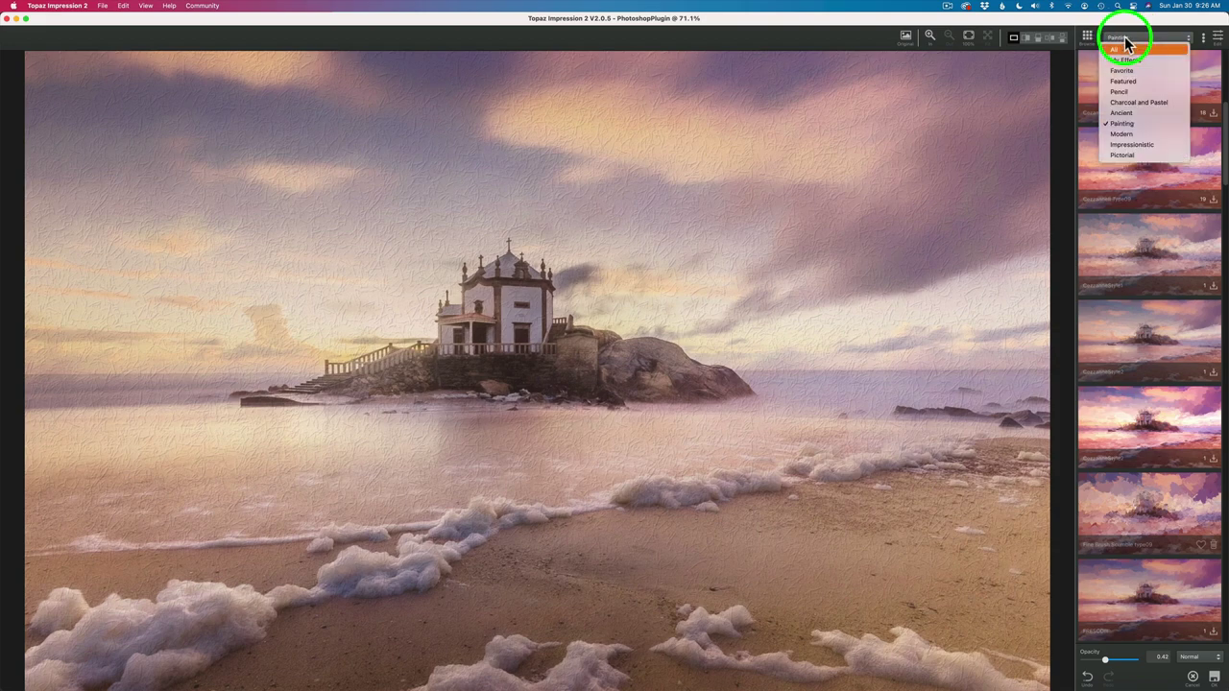
pyautogui.click(1129, 145)
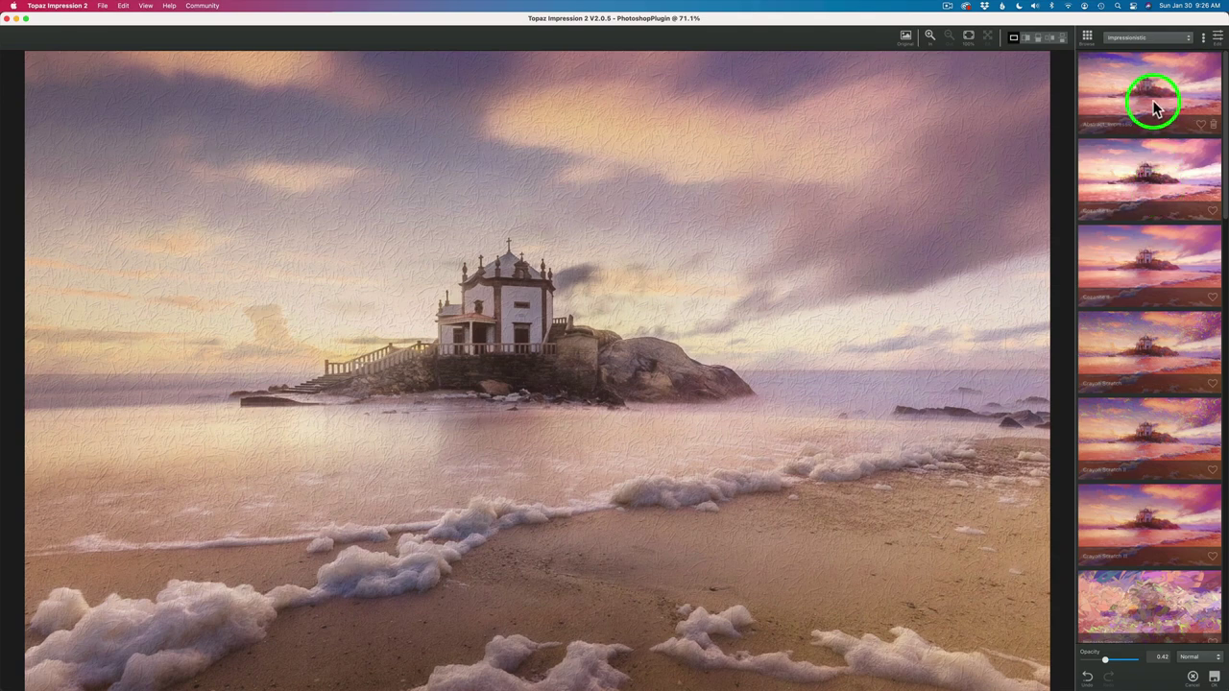
pyautogui.click(1155, 107)
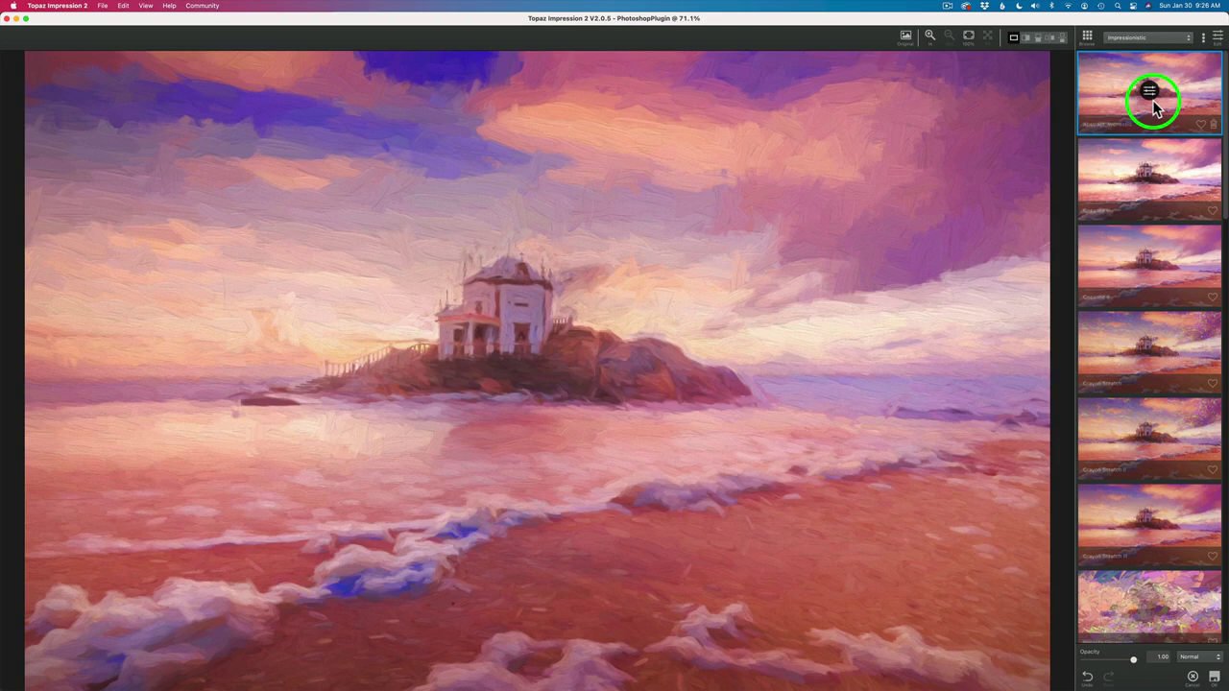
pyautogui.click(1150, 195)
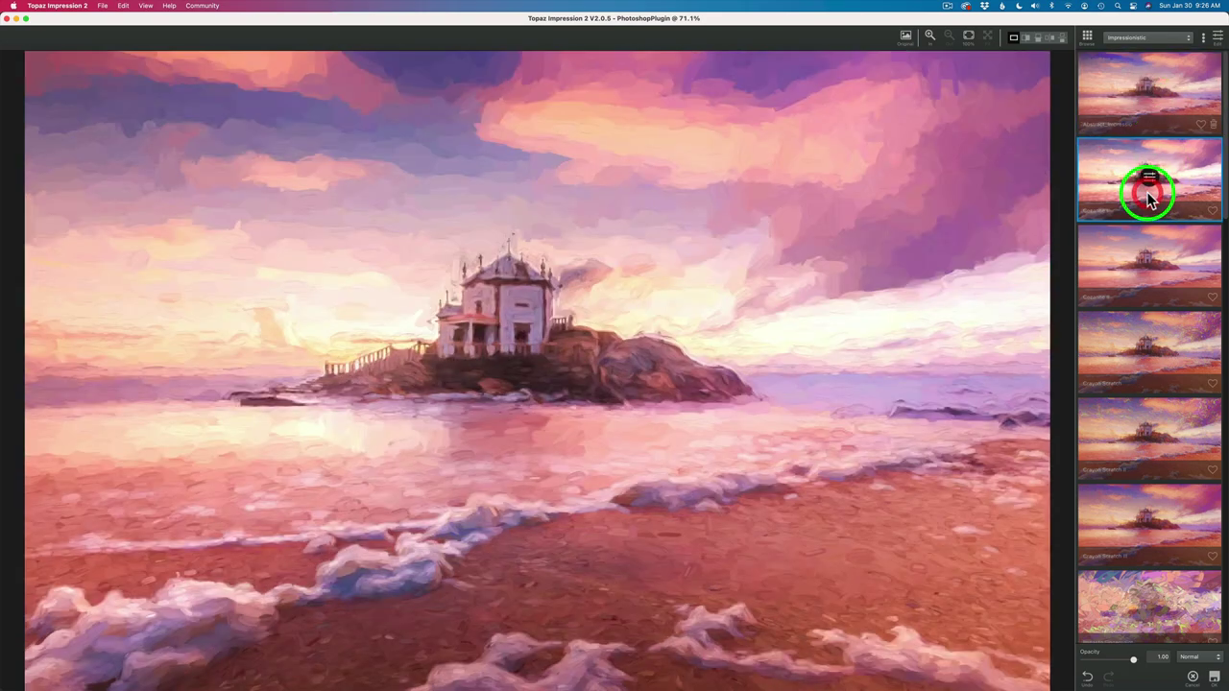
pyautogui.click(1144, 268)
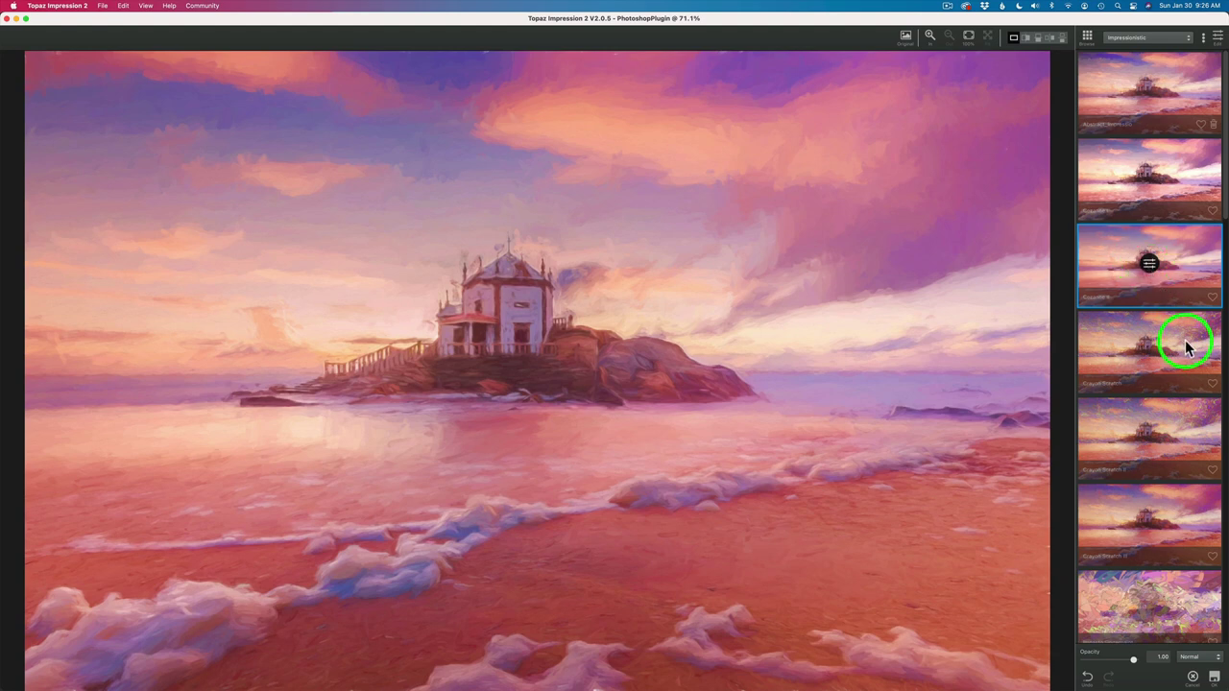
# Try further Impressionistic presets lower in the list on the chapel photo
pyautogui.scroll(-10, 1179, 362)
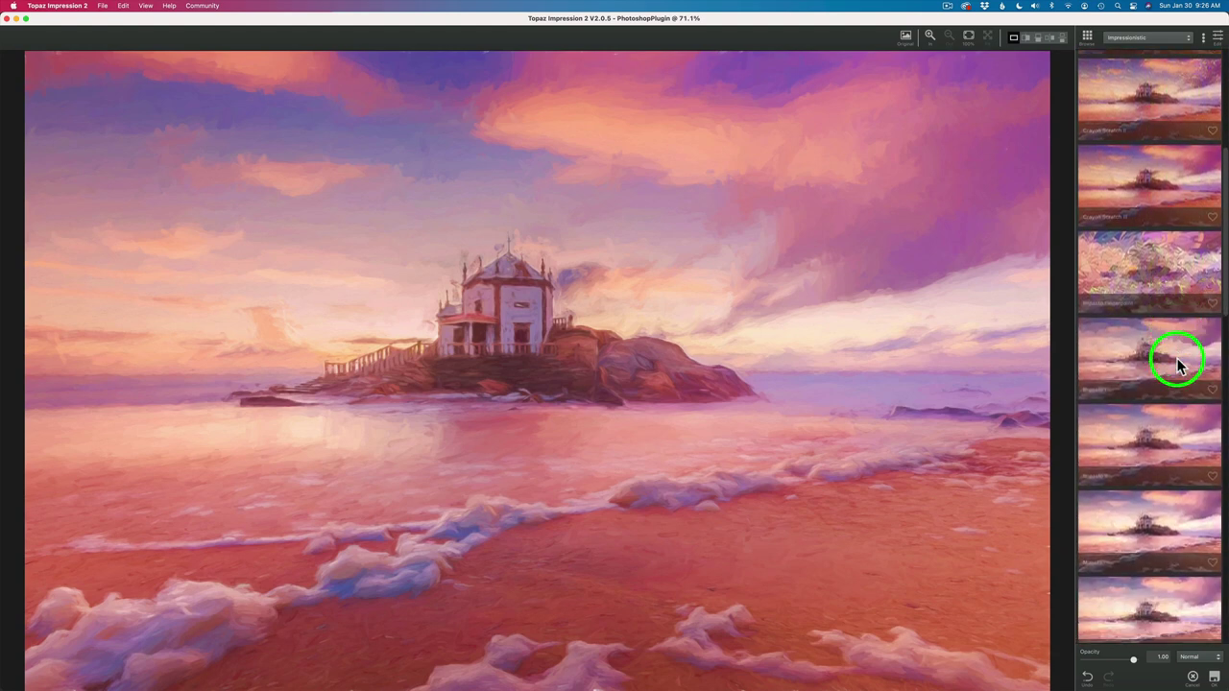
pyautogui.scroll(-5, 1179, 363)
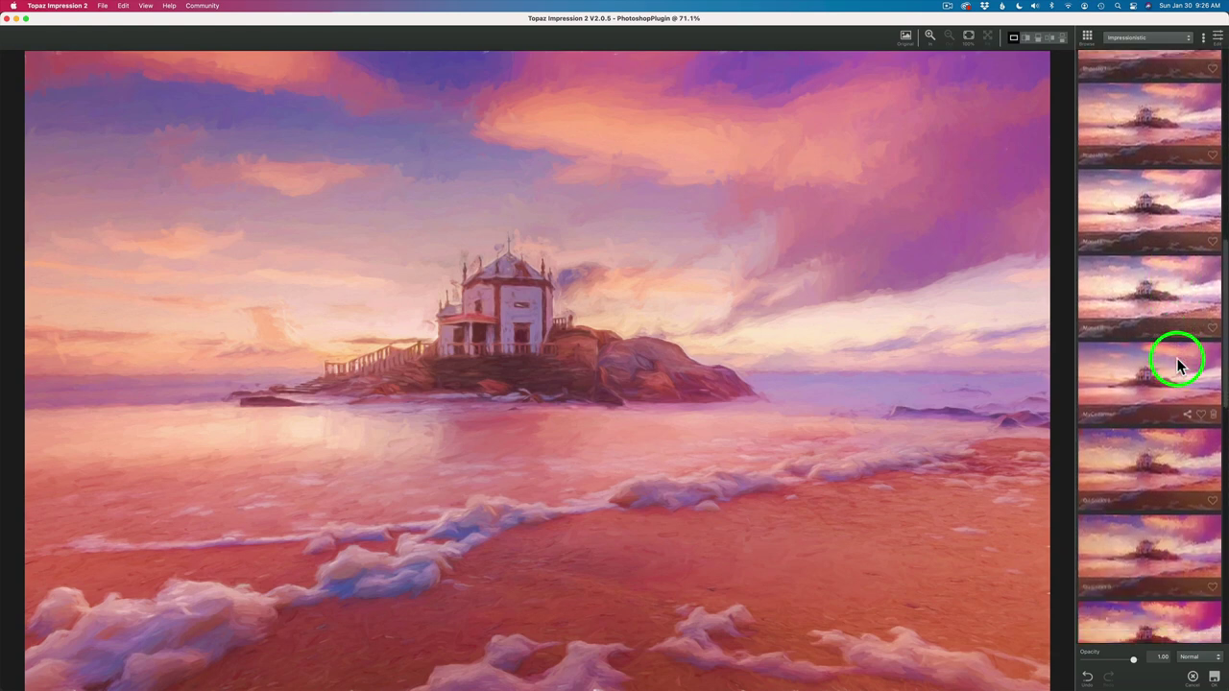
pyautogui.scroll(-1, 1177, 360)
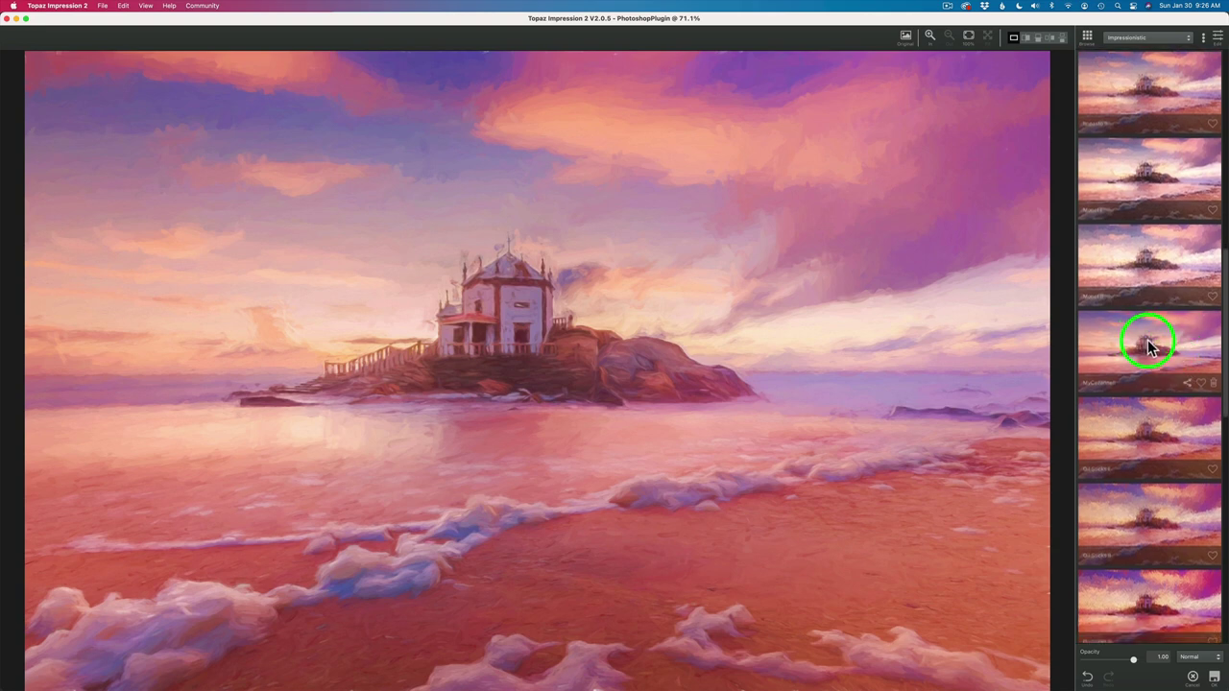
pyautogui.scroll(-5, 1150, 343)
pyautogui.click(1151, 319)
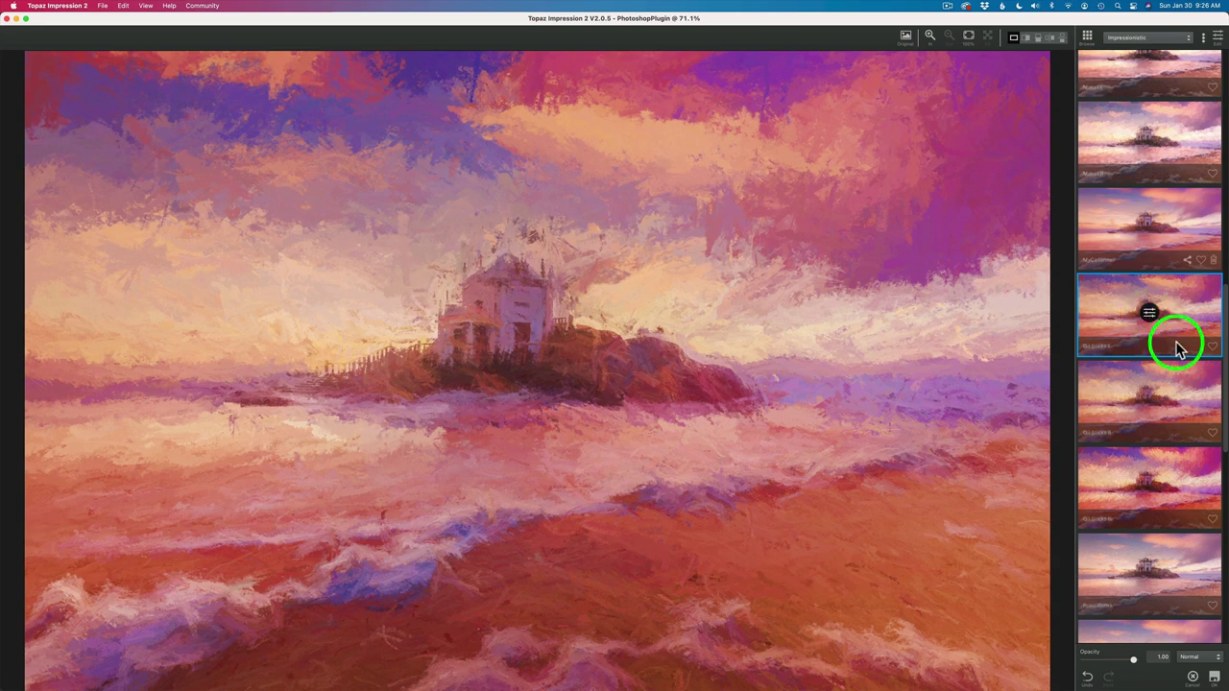
pyautogui.scroll(-8, 1173, 347)
pyautogui.scroll(-1, 1173, 357)
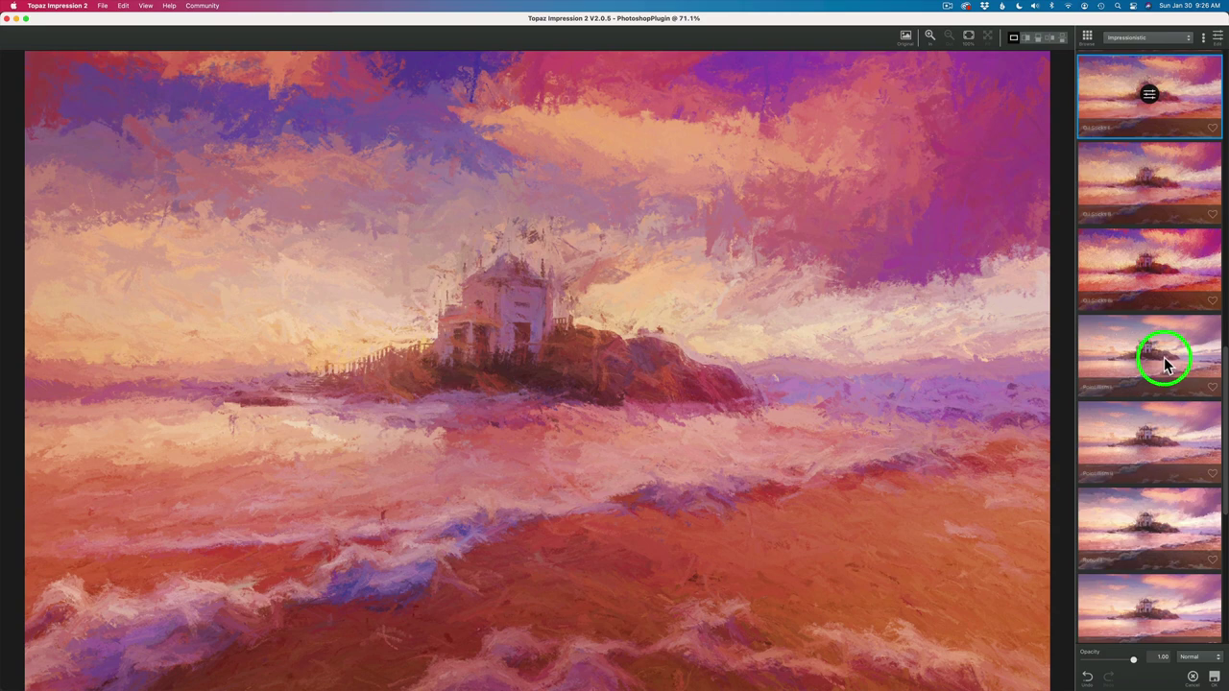
pyautogui.click(1165, 363)
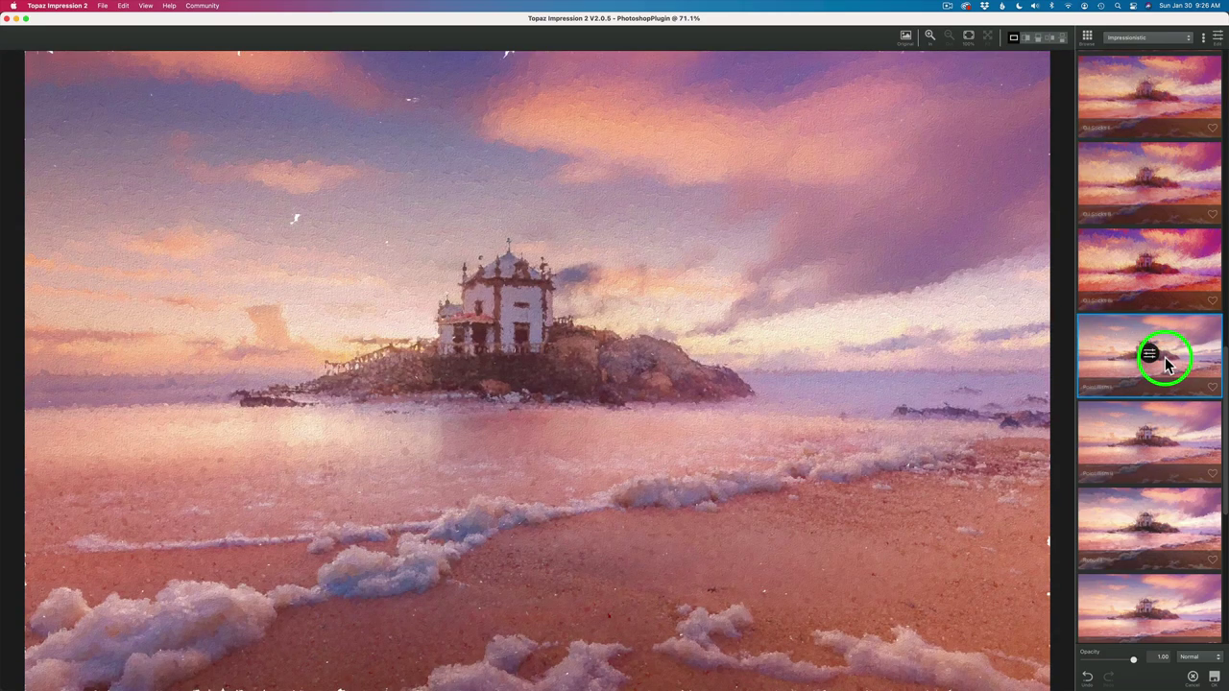
# Settle on a smoother oil-brushstroke Impressionistic preset at 1.00 opacity
pyautogui.scroll(-1, 1158, 375)
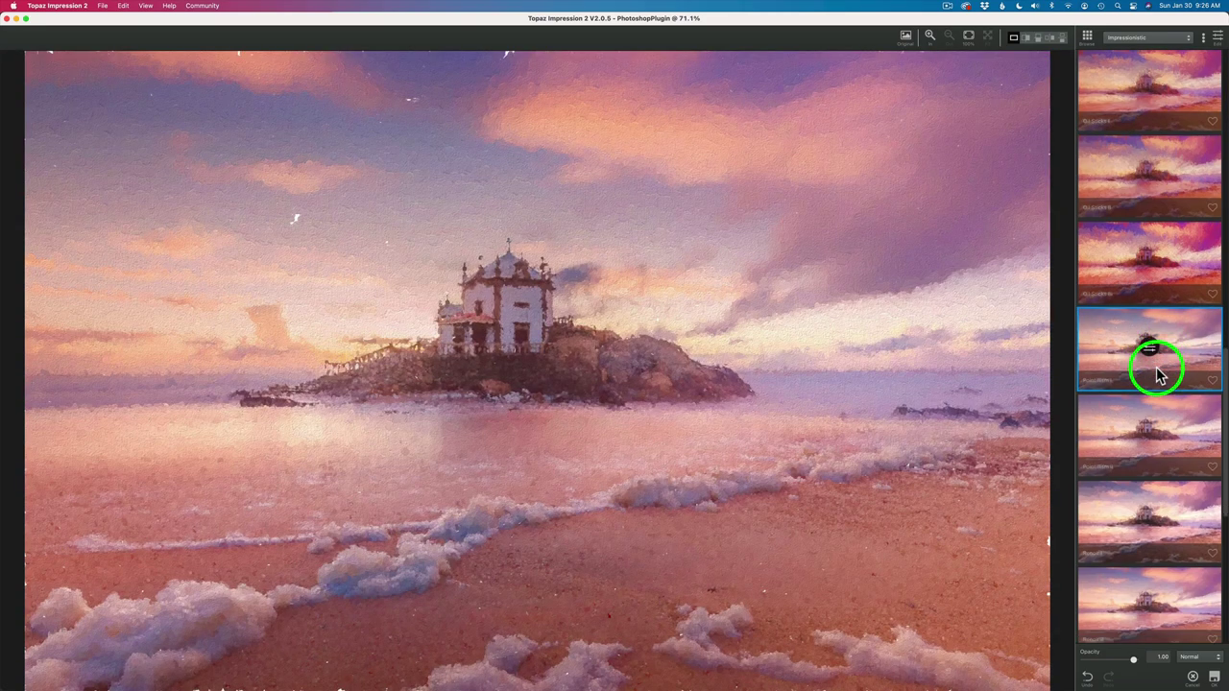
pyautogui.scroll(-5, 1157, 374)
pyautogui.click(1154, 336)
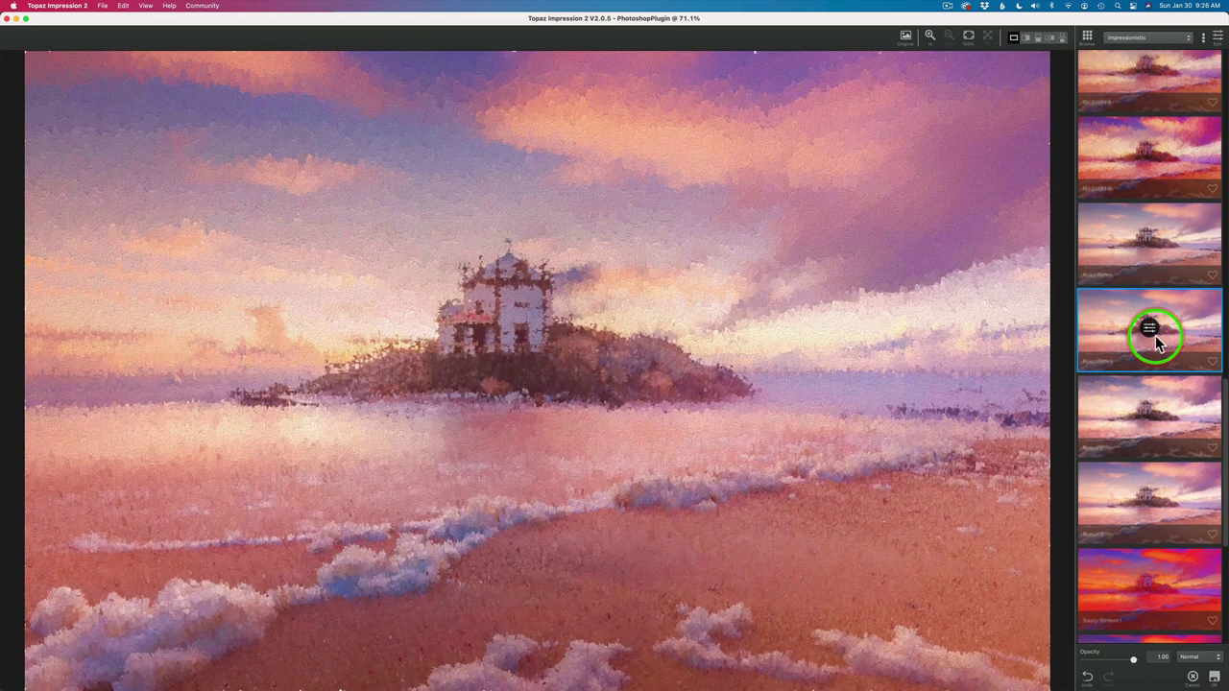
pyautogui.scroll(-6, 1155, 335)
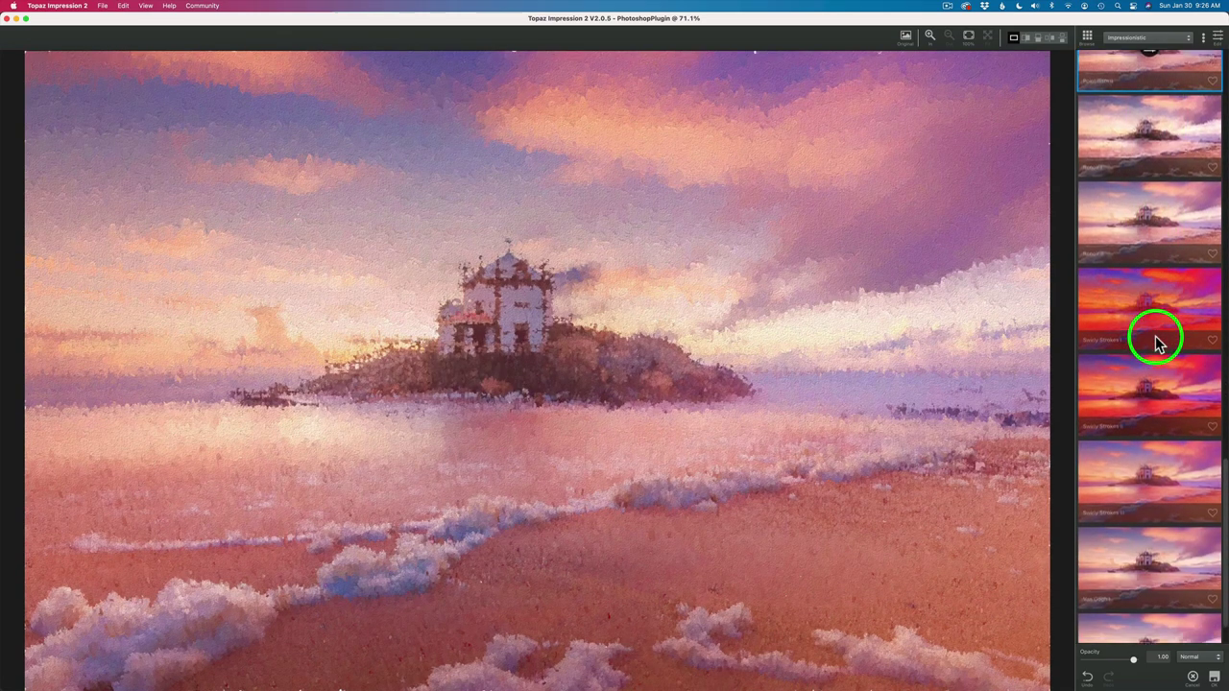
pyautogui.scroll(-3, 1154, 336)
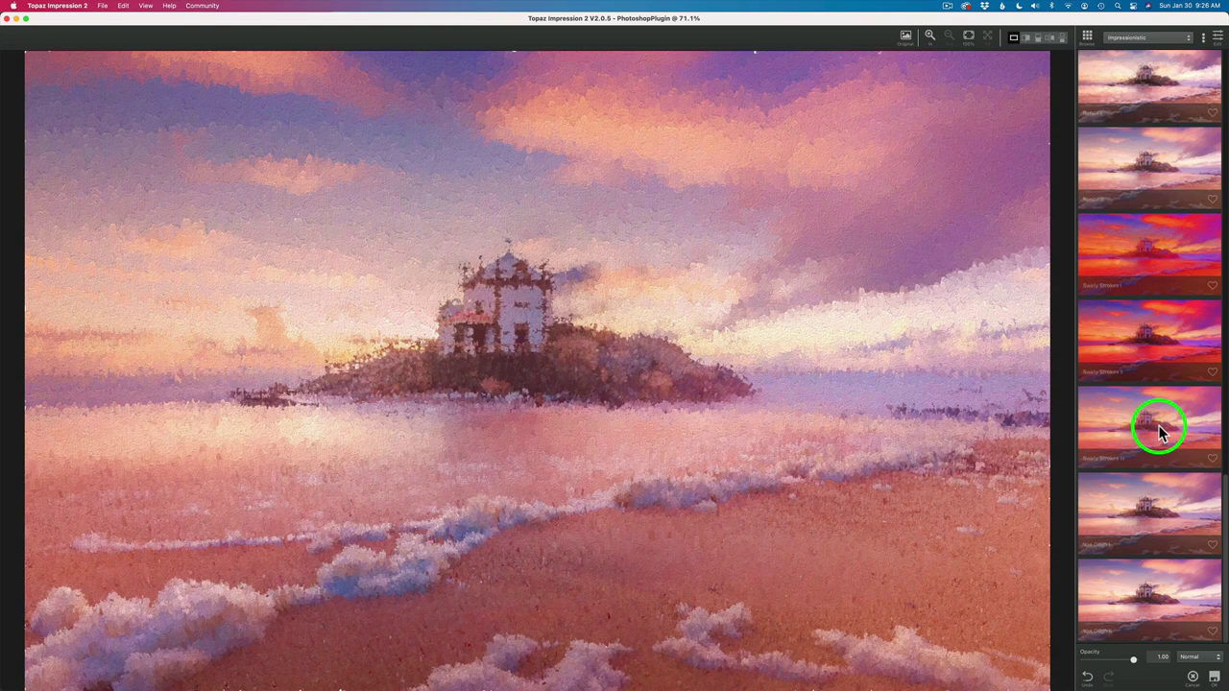
pyautogui.click(1162, 516)
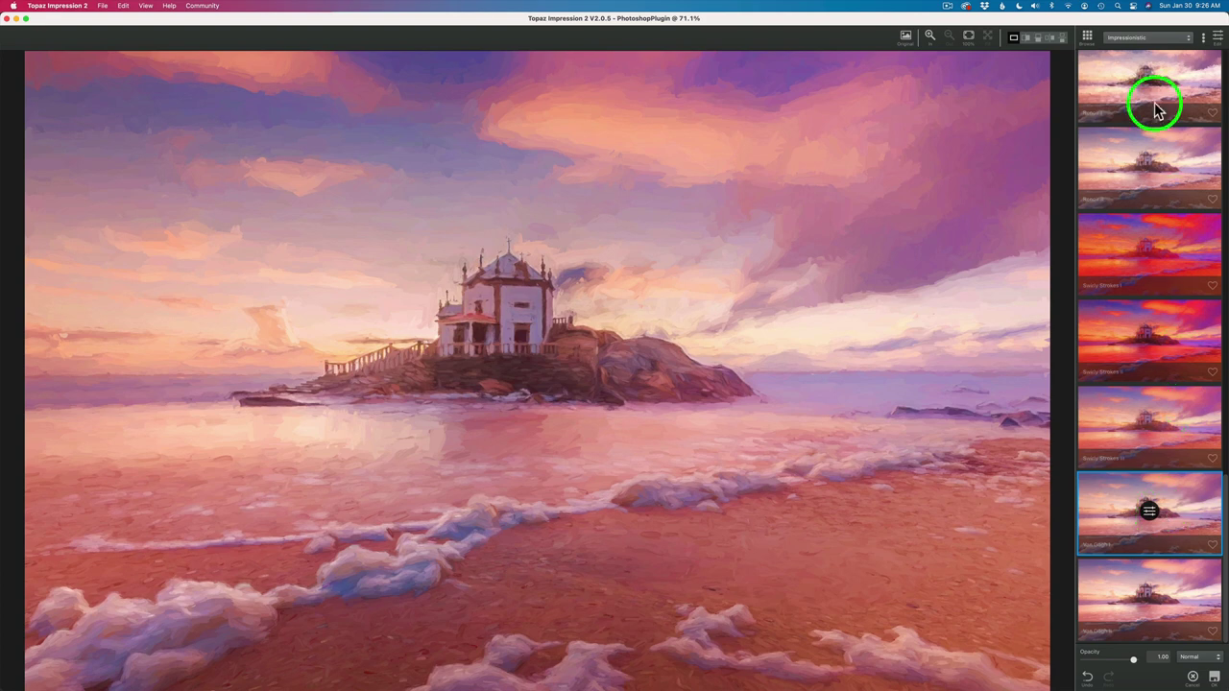
pyautogui.click(1161, 38)
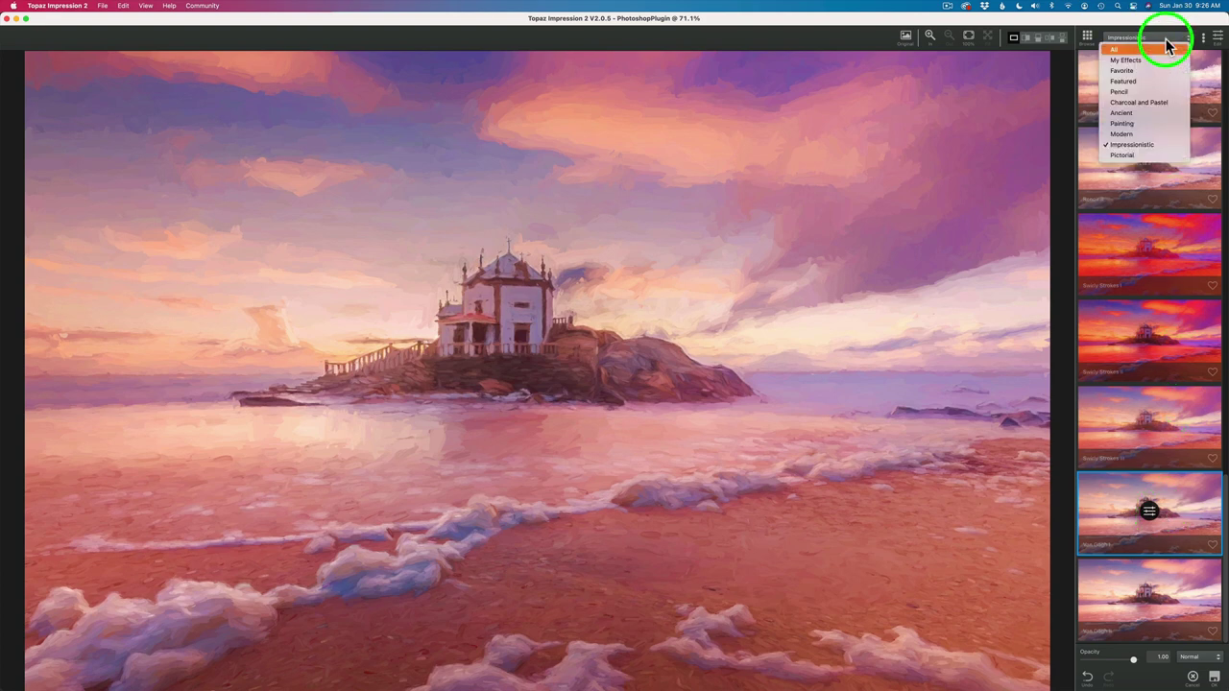
# Apply the Edward Hopper preset from the Painting category and mark it as a favourite
pyautogui.click(1133, 126)
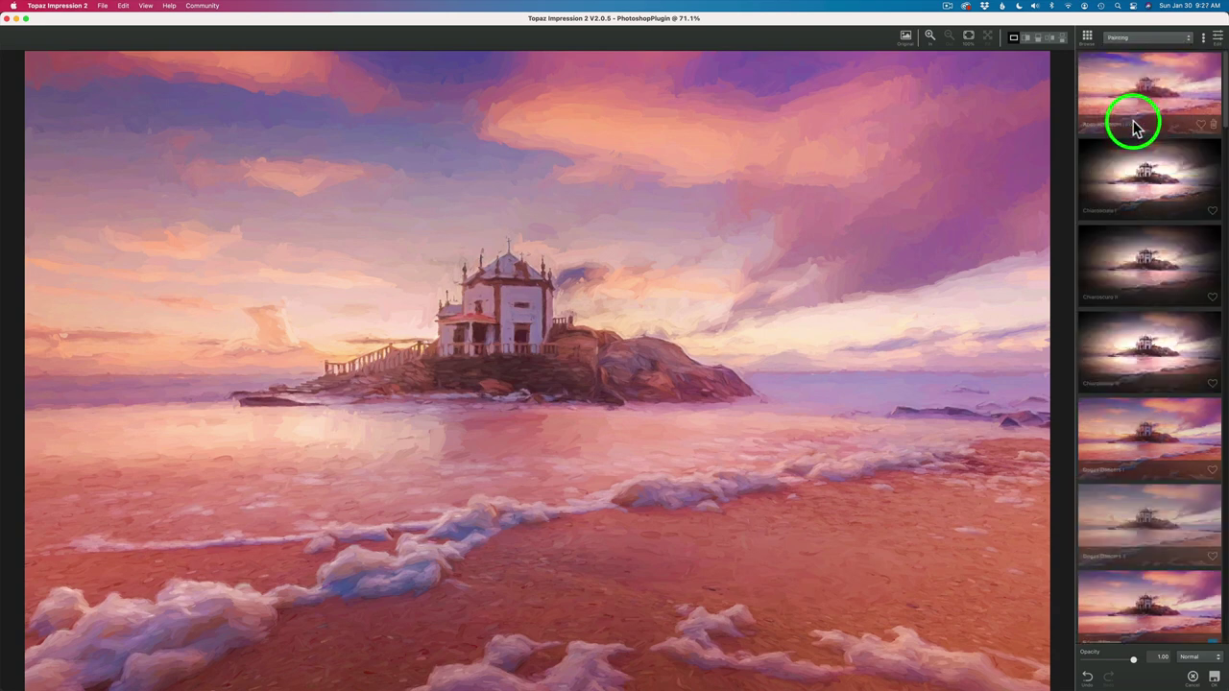
pyautogui.scroll(-4, 1182, 285)
pyautogui.scroll(-5, 1183, 284)
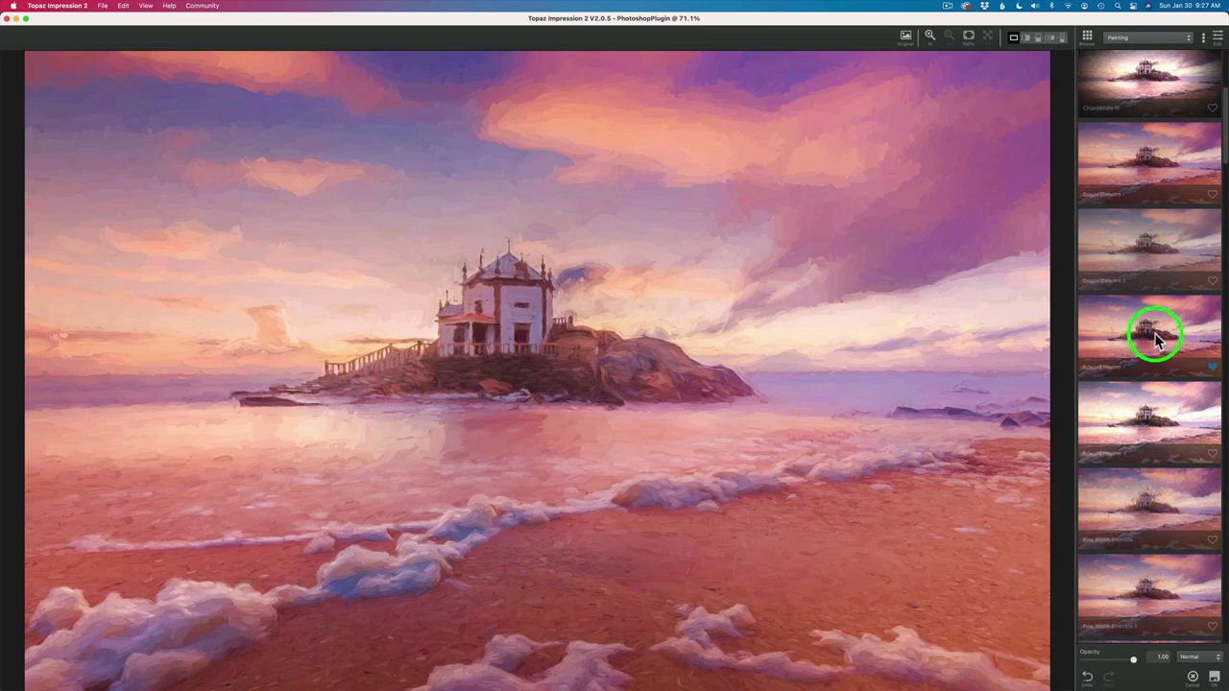
pyautogui.click(1155, 338)
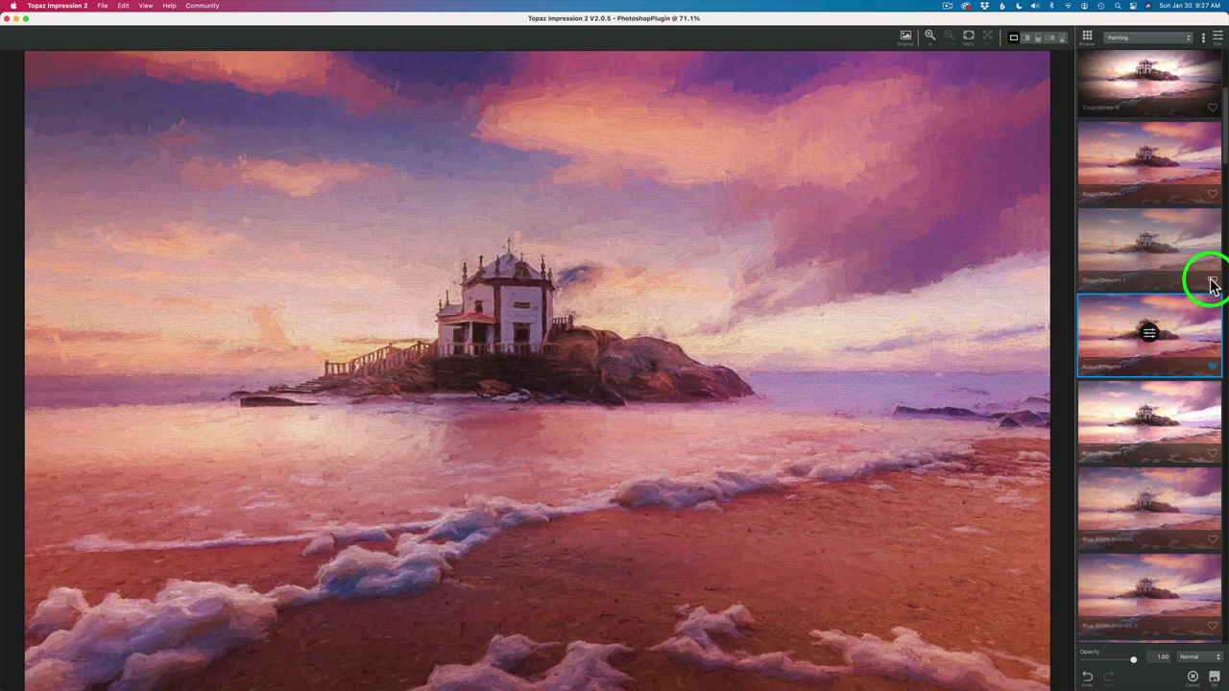
pyautogui.click(1213, 367)
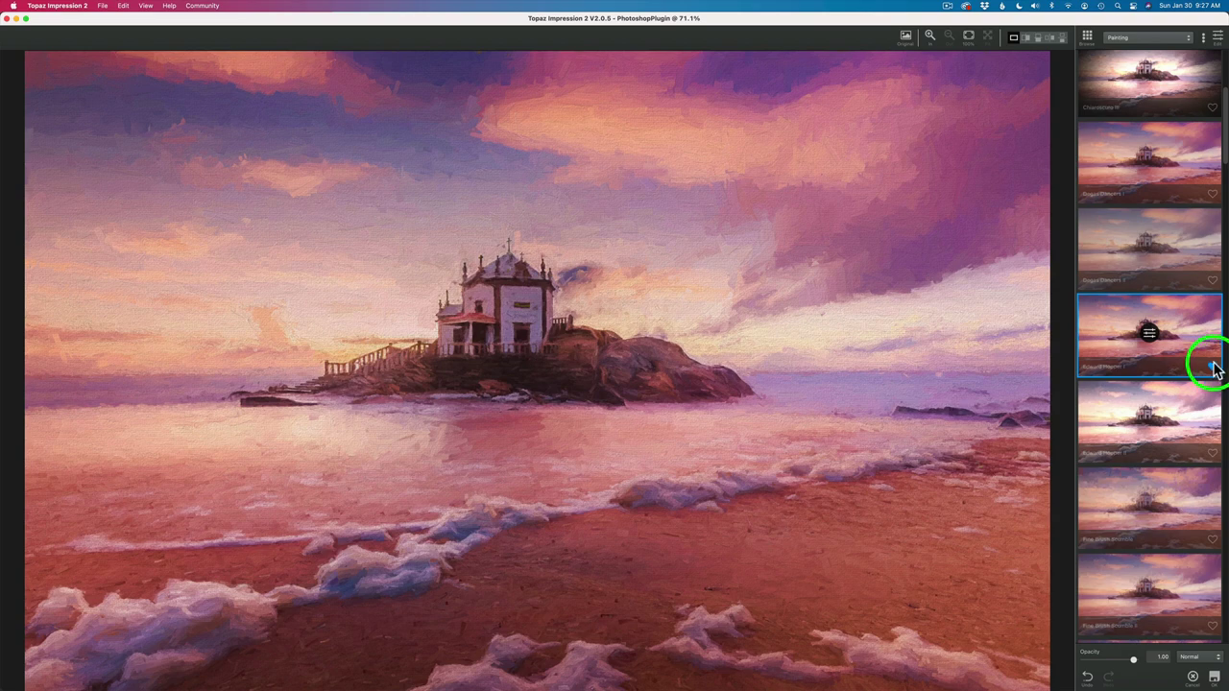
# Open the Edward Hopper I preset's settings panel for editing
pyautogui.click(1149, 333)
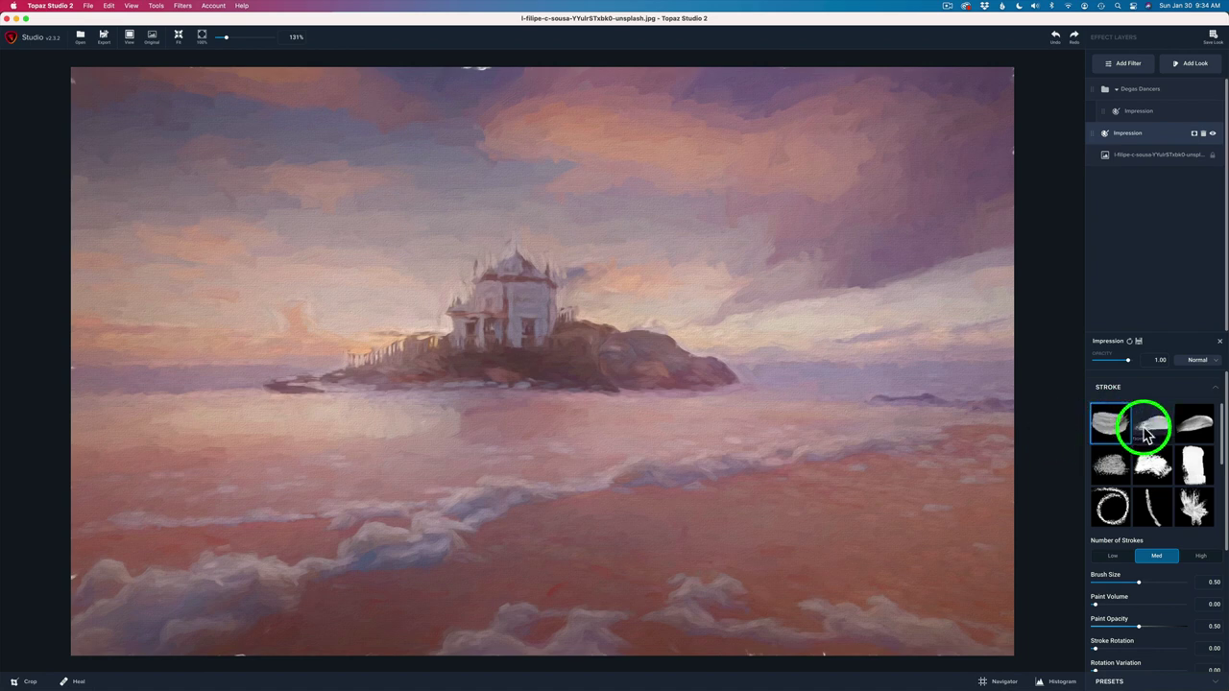
pyautogui.scroll(-5, 1185, 531)
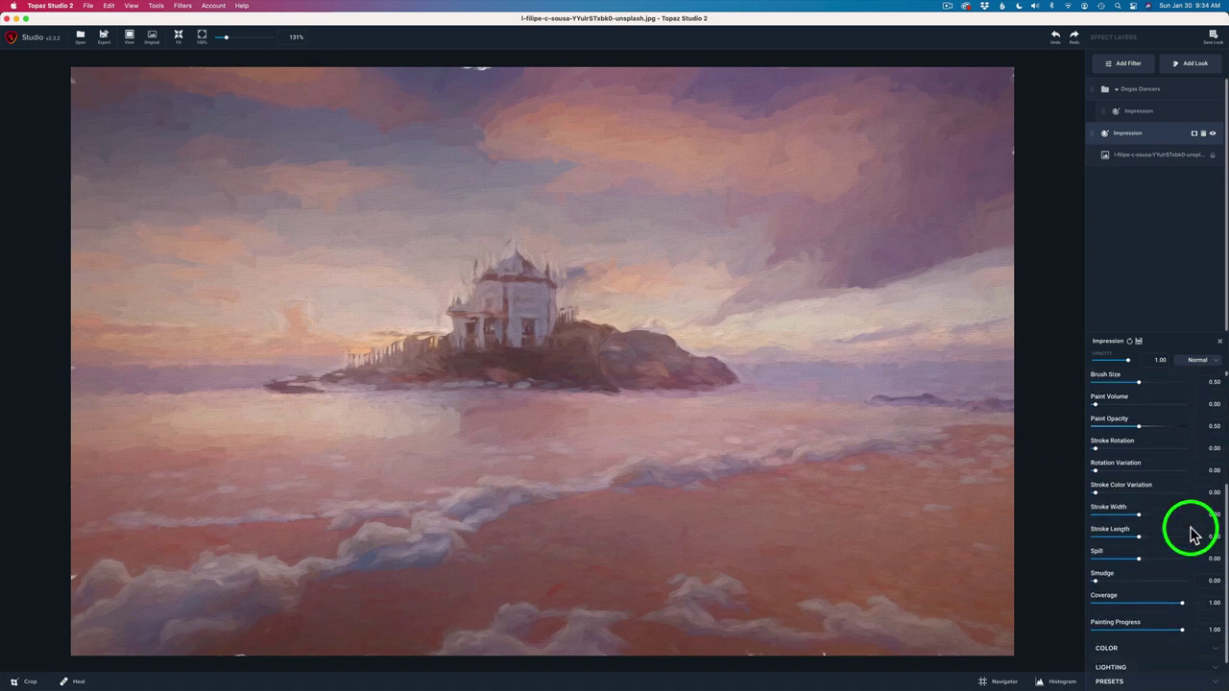
pyautogui.scroll(5, 1193, 535)
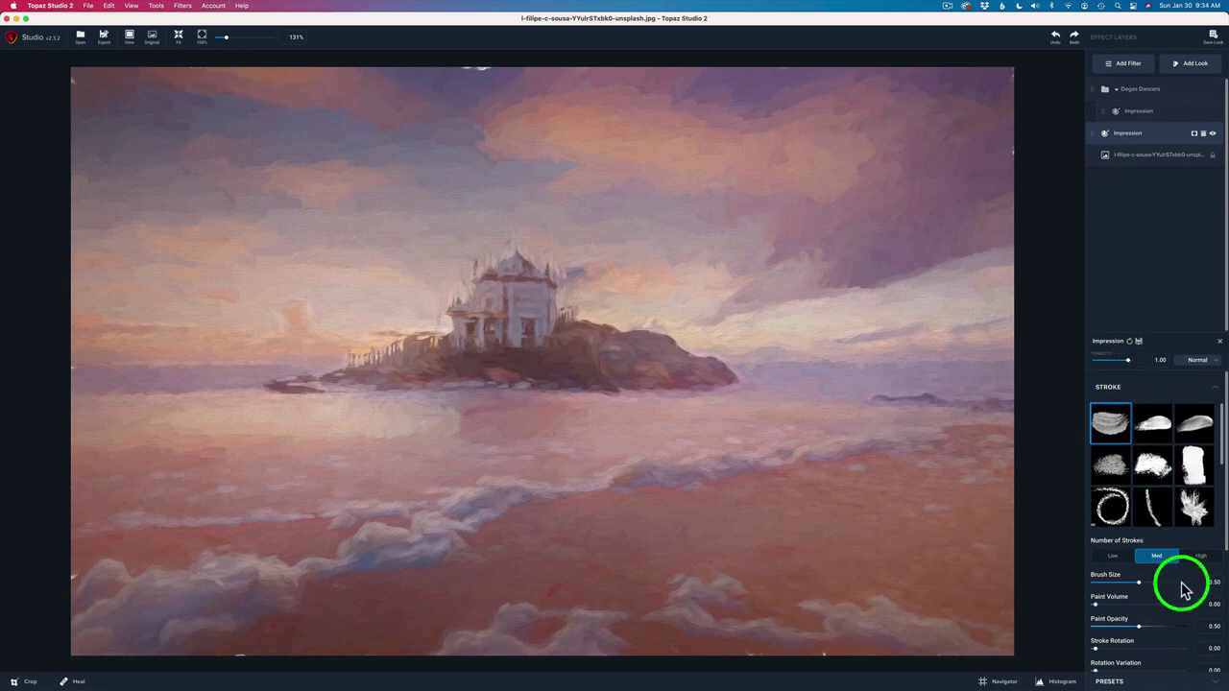
pyautogui.scroll(2, 1179, 583)
pyautogui.scroll(-5, 1217, 576)
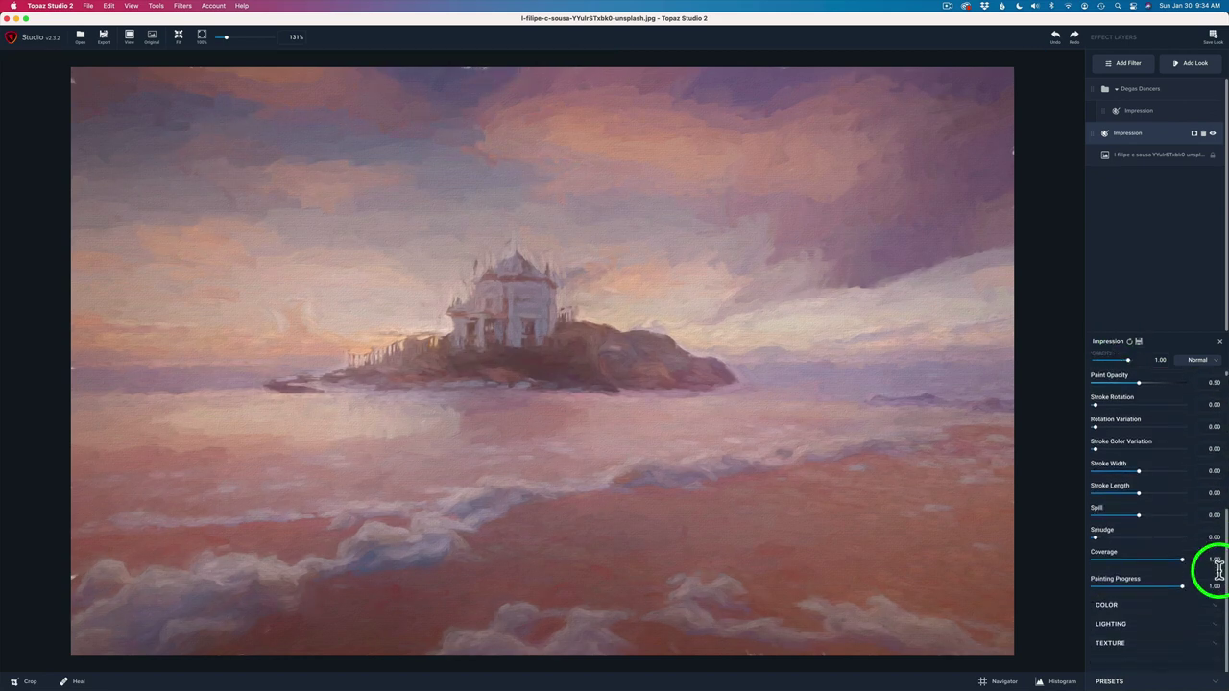
pyautogui.scroll(5, 1219, 572)
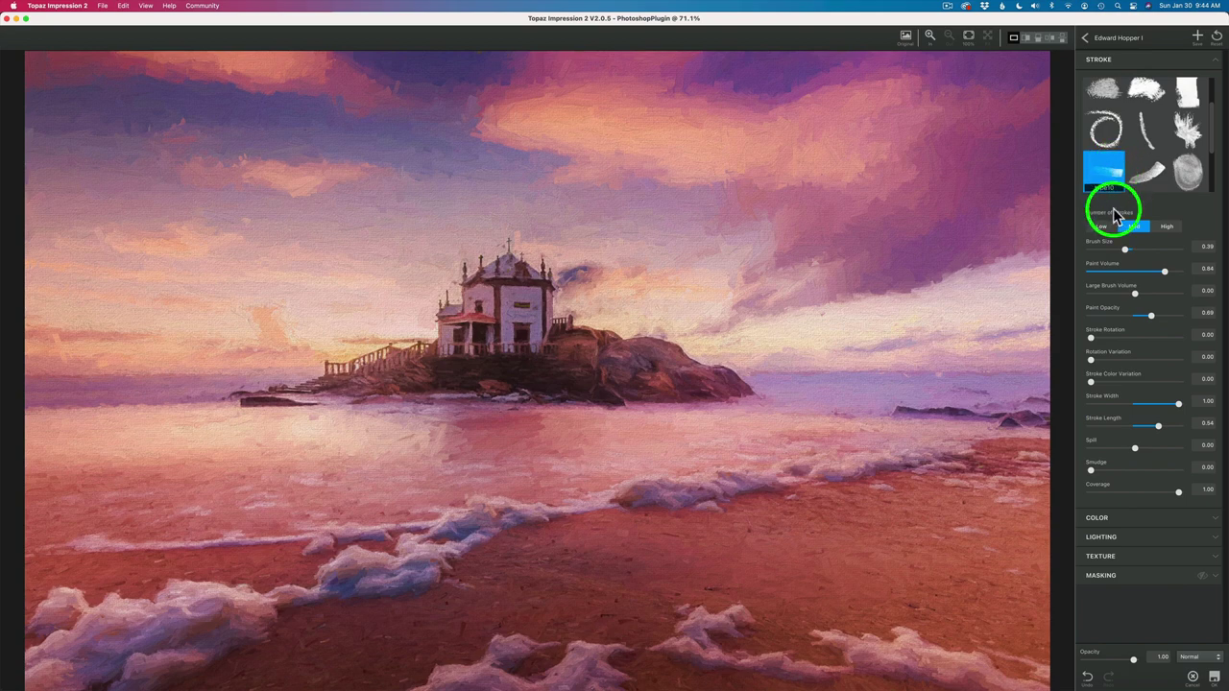
# Set Number of Strokes to Low, Paint Volume 0.58, Large Brush Volume 0.45, Paint Opacity about 0.82
pyautogui.click(1101, 226)
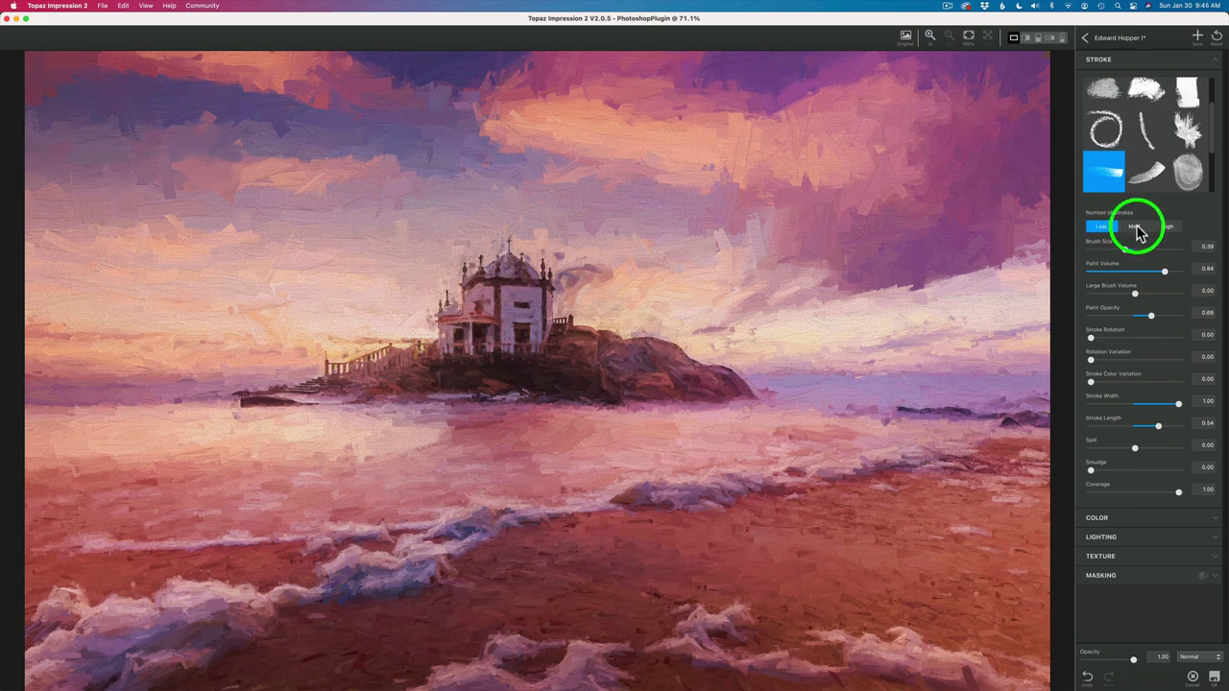
pyautogui.click(1136, 228)
pyautogui.click(1171, 229)
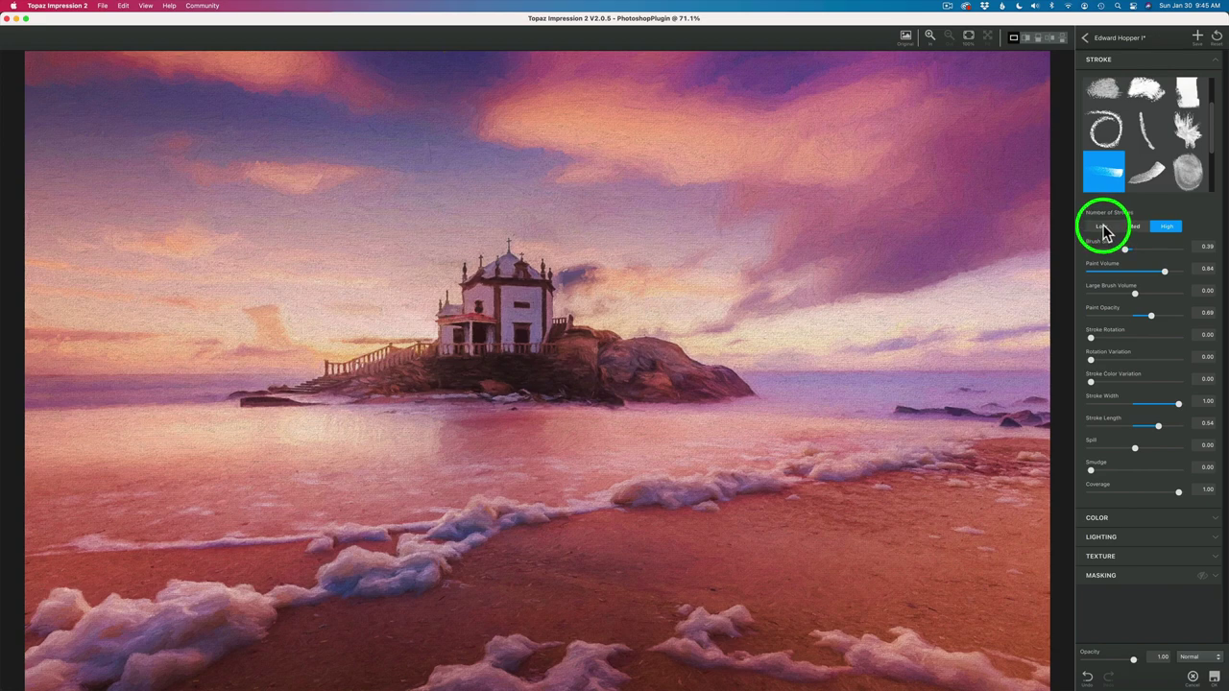
pyautogui.click(1102, 227)
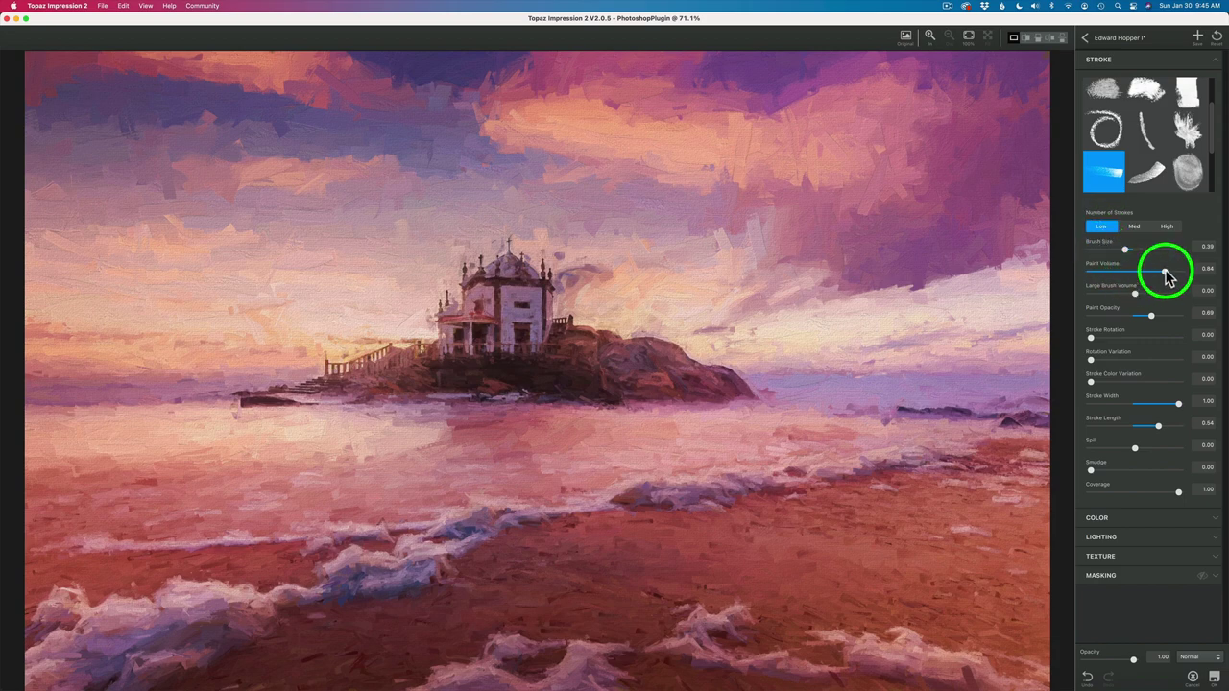
pyautogui.moveTo(1165, 273); pyautogui.dragTo(1142, 274)
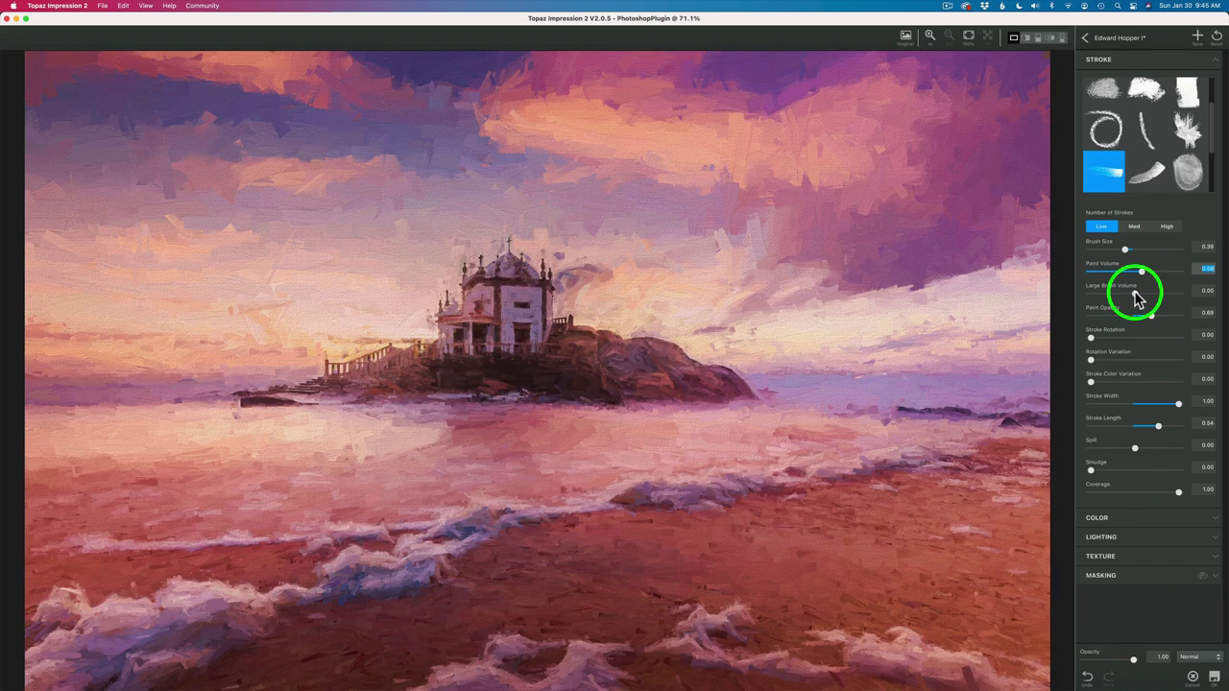
pyautogui.moveTo(1135, 290)
pyautogui.mouseDown()
pyautogui.moveTo(1174, 289)
pyautogui.moveTo(1082, 283)
pyautogui.moveTo(1171, 293)
pyautogui.moveTo(1146, 287)
pyautogui.moveTo(1179, 320)
pyautogui.moveTo(1157, 319)
pyautogui.mouseUp()
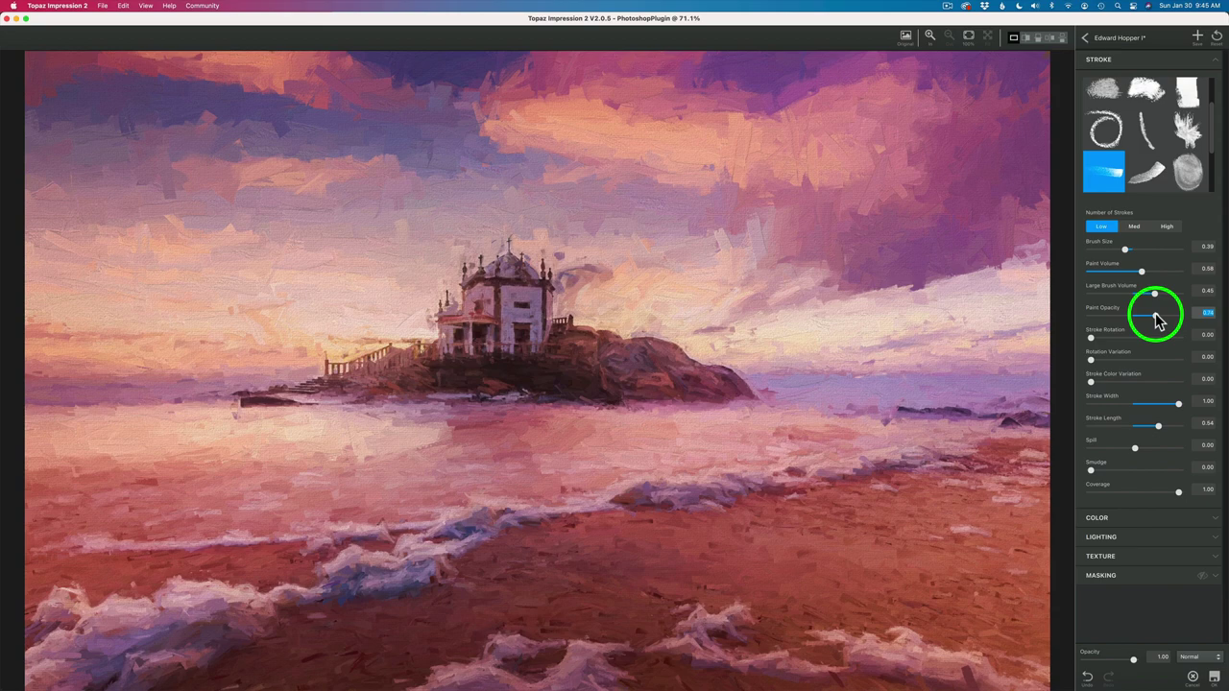
pyautogui.moveTo(1156, 320)
pyautogui.mouseDown()
pyautogui.moveTo(1196, 307)
pyautogui.moveTo(1143, 320)
pyautogui.mouseUp()
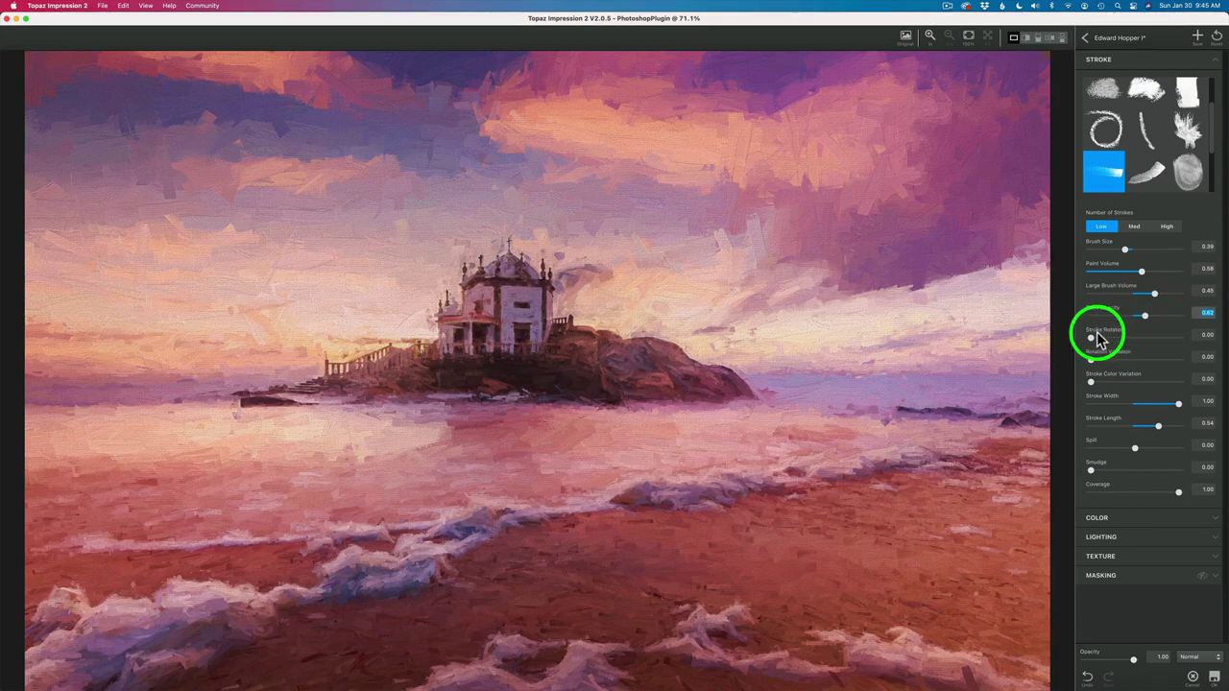
# Set Stroke Rotation to 0.08 and Rotation Variation to 0.05, leaving Stroke Color Variation at 0.00
pyautogui.moveTo(1091, 343)
pyautogui.mouseDown()
pyautogui.moveTo(1109, 343)
pyautogui.moveTo(1088, 340)
pyautogui.moveTo(1097, 357)
pyautogui.mouseUp()
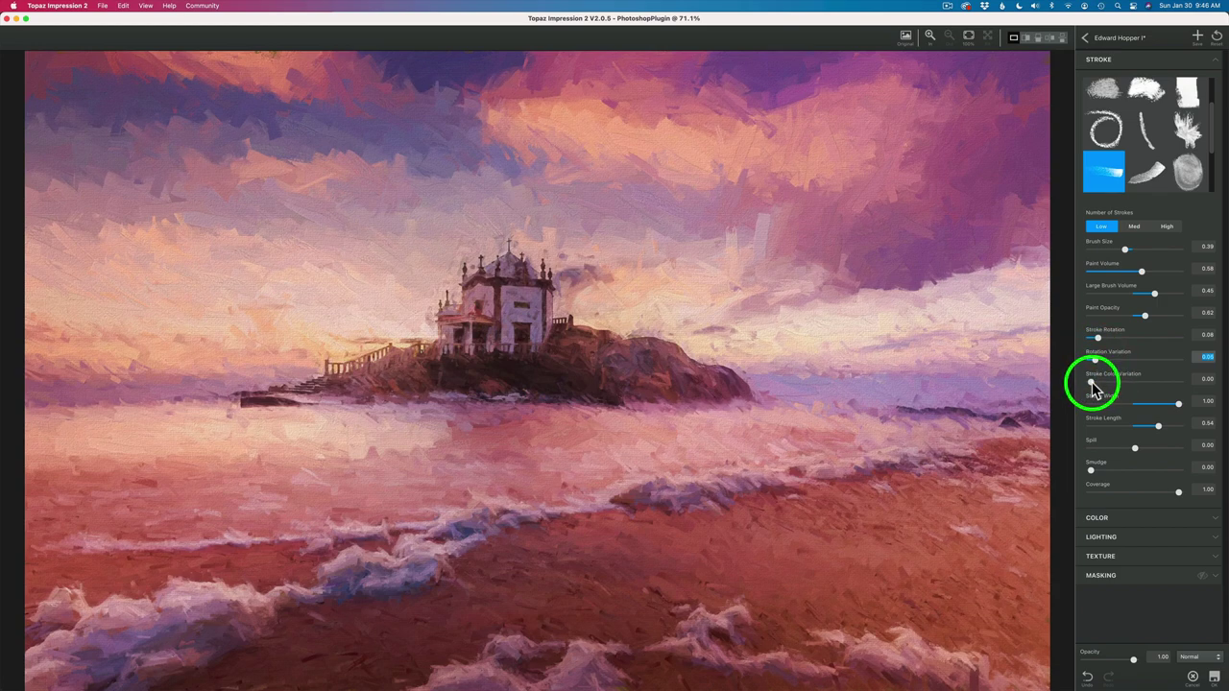
pyautogui.moveTo(1093, 384)
pyautogui.mouseDown()
pyautogui.moveTo(1119, 384)
pyautogui.moveTo(1056, 373)
pyautogui.mouseUp()
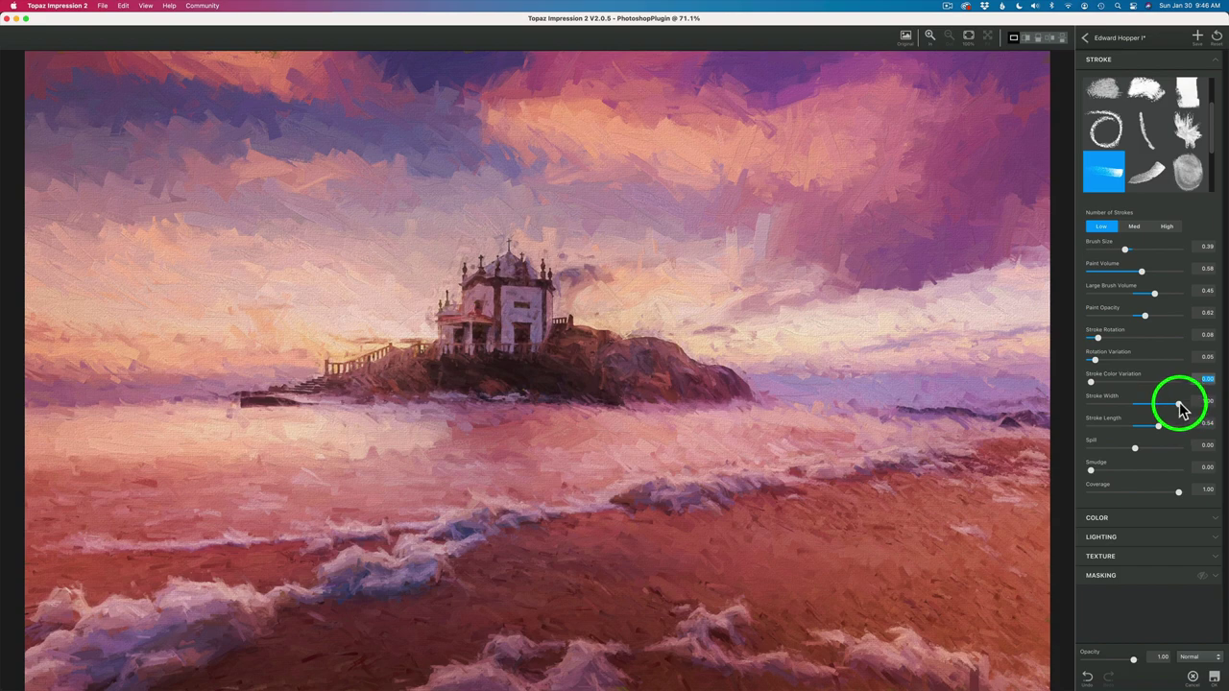
# Drag the Stroke sliders to Width 0.53, Length 0.49, Spill -0.18 and Smudge 0.05
pyautogui.moveTo(1180, 408)
pyautogui.mouseDown()
pyautogui.moveTo(1149, 405)
pyautogui.moveTo(1159, 408)
pyautogui.mouseUp()
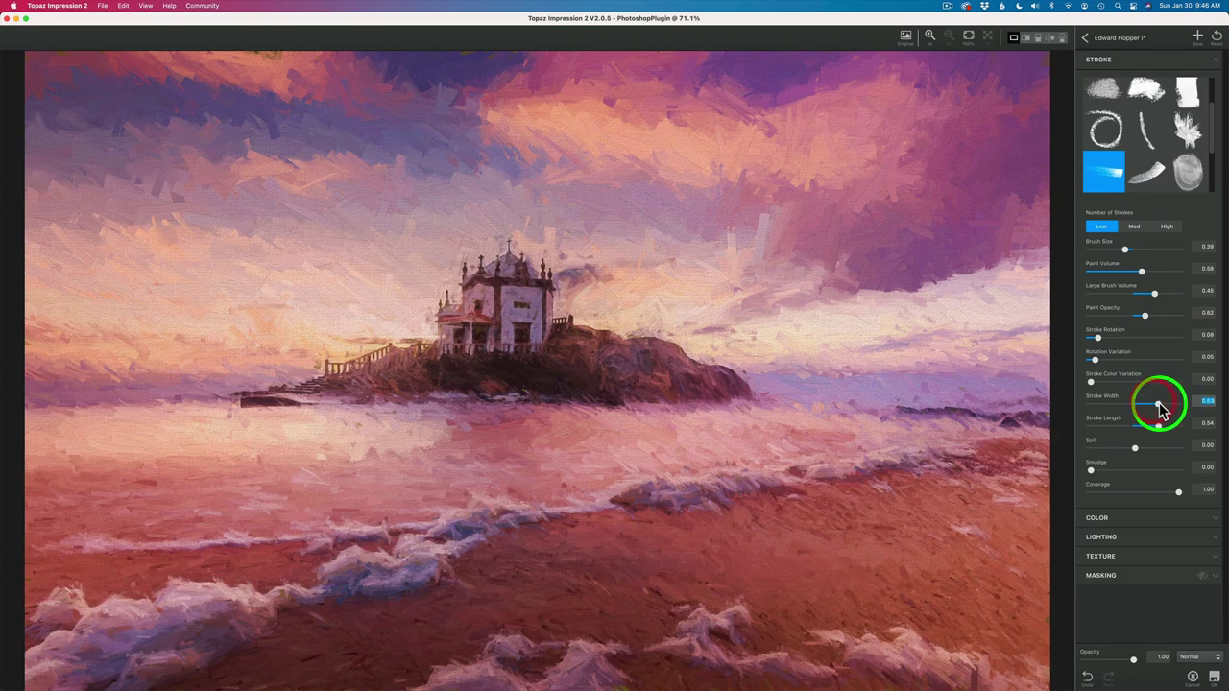
pyautogui.moveTo(1160, 425); pyautogui.dragTo(1145, 426)
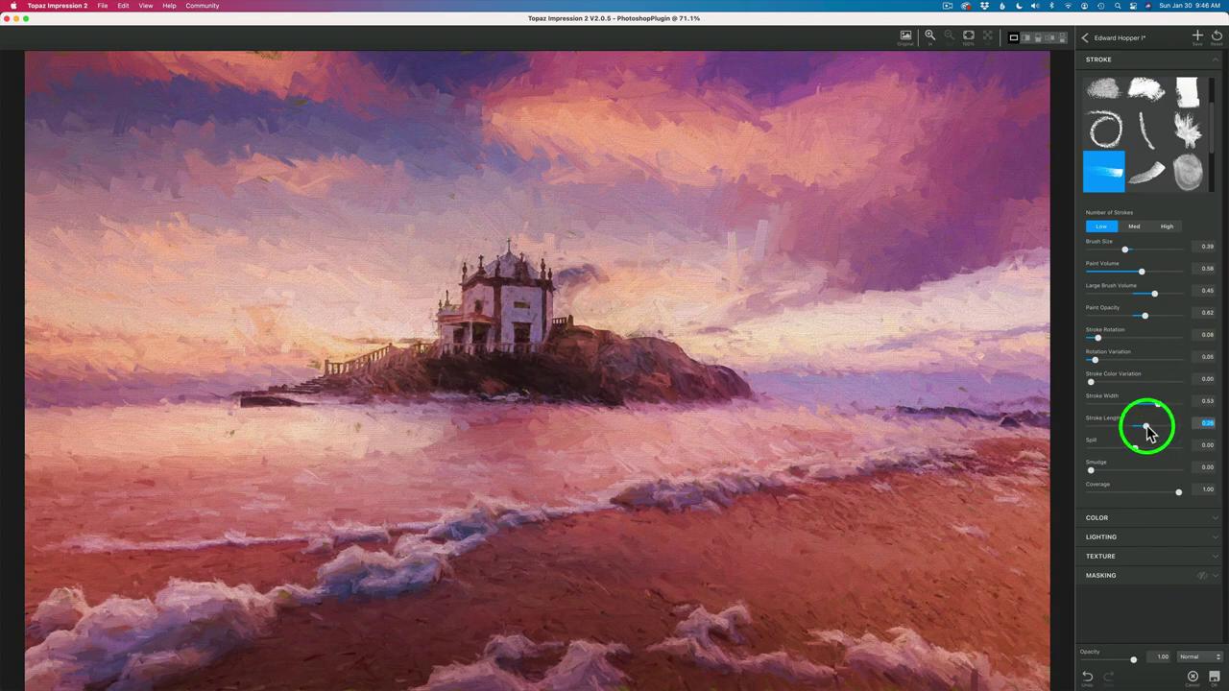
pyautogui.moveTo(1147, 428)
pyautogui.mouseDown()
pyautogui.moveTo(1159, 425)
pyautogui.moveTo(1127, 428)
pyautogui.moveTo(1160, 432)
pyautogui.mouseUp()
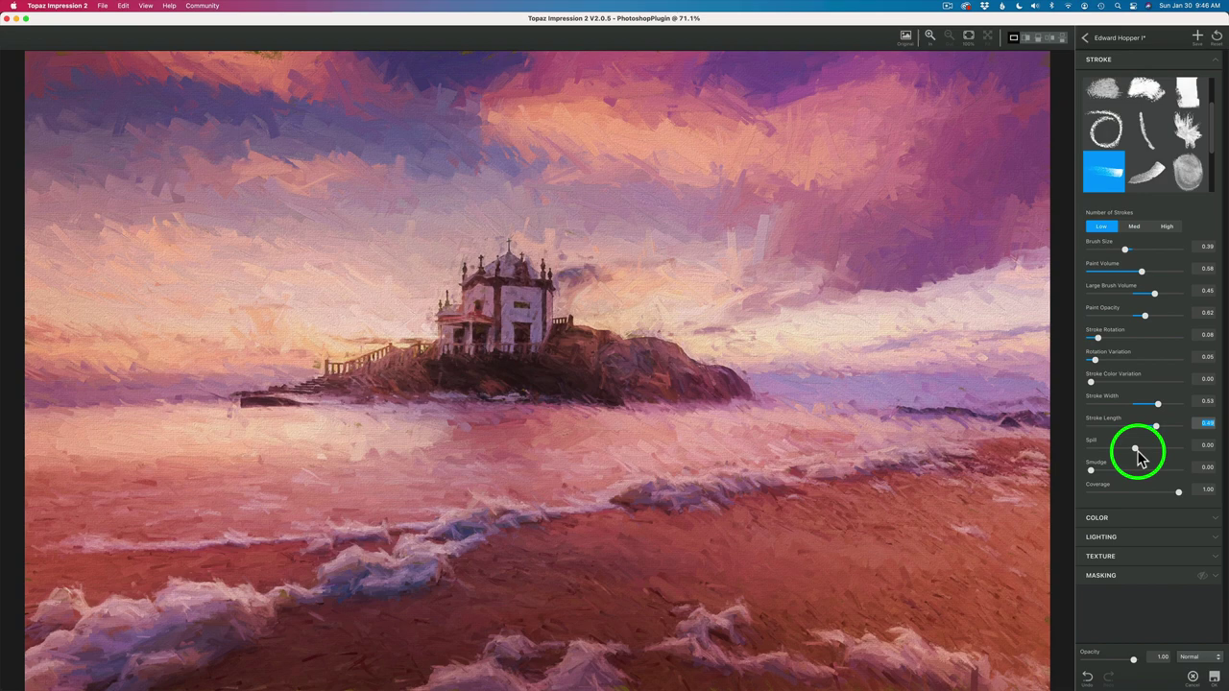
pyautogui.moveTo(1134, 449)
pyautogui.mouseDown()
pyautogui.moveTo(1066, 437)
pyautogui.moveTo(1190, 457)
pyautogui.moveTo(1128, 453)
pyautogui.mouseUp()
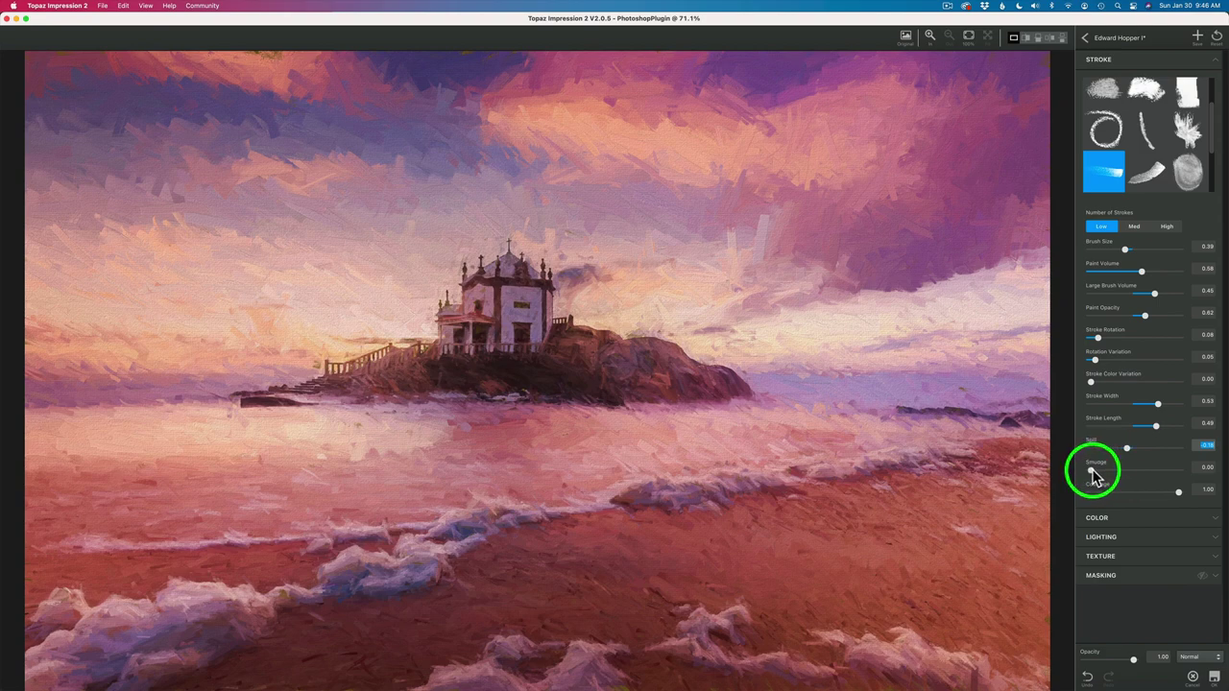
pyautogui.moveTo(1090, 469)
pyautogui.mouseDown()
pyautogui.moveTo(1182, 483)
pyautogui.moveTo(1089, 472)
pyautogui.moveTo(1148, 480)
pyautogui.moveTo(1089, 472)
pyautogui.moveTo(1102, 477)
pyautogui.mouseUp()
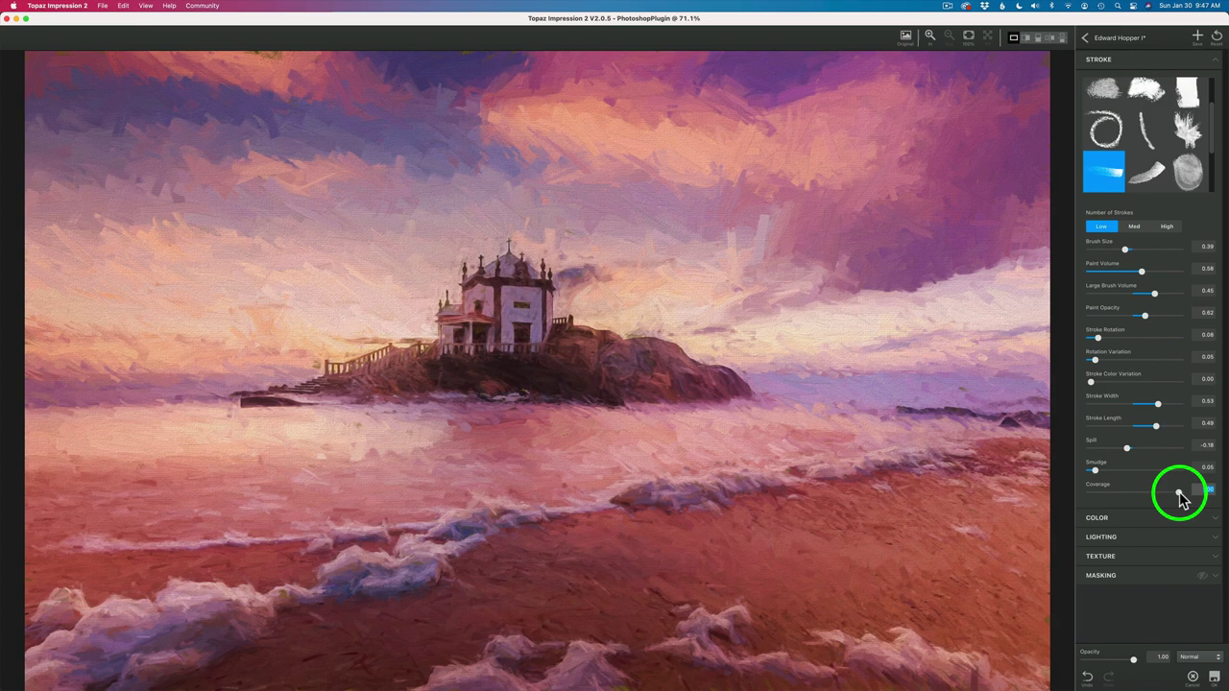
# Lower Coverage and try red-brown, teal and dark blue-grey background colours
pyautogui.moveTo(1179, 495); pyautogui.dragTo(1097, 493)
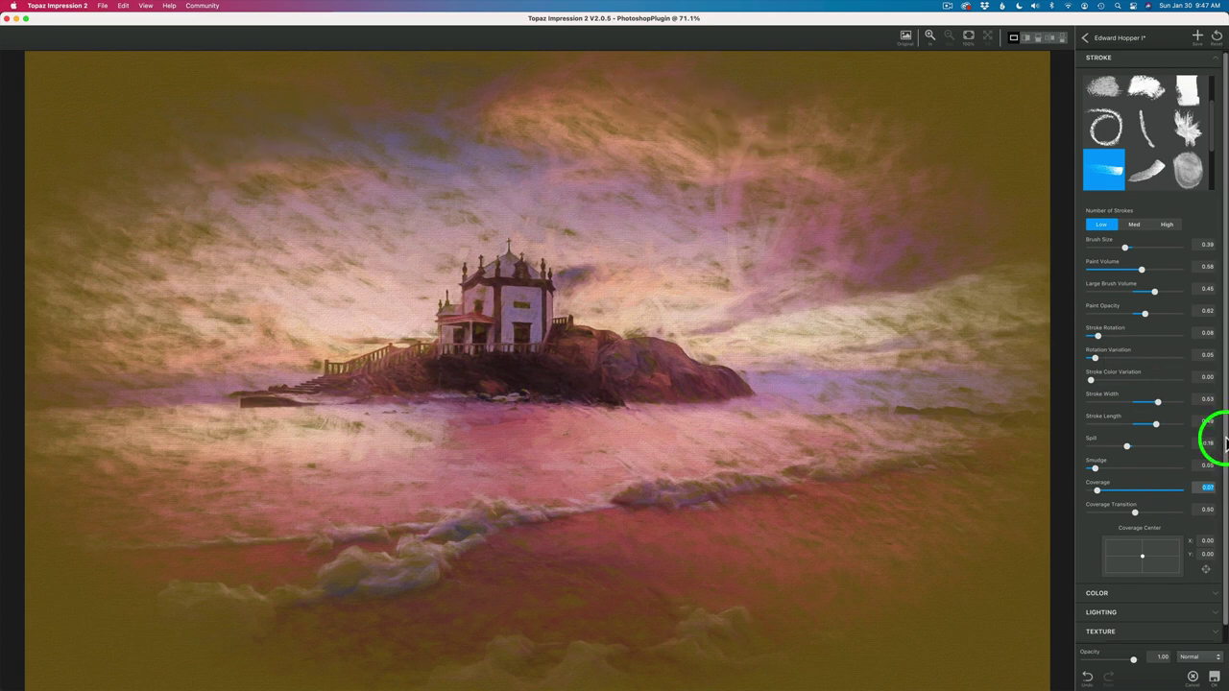
pyautogui.moveTo(1223, 437); pyautogui.dragTo(1222, 518)
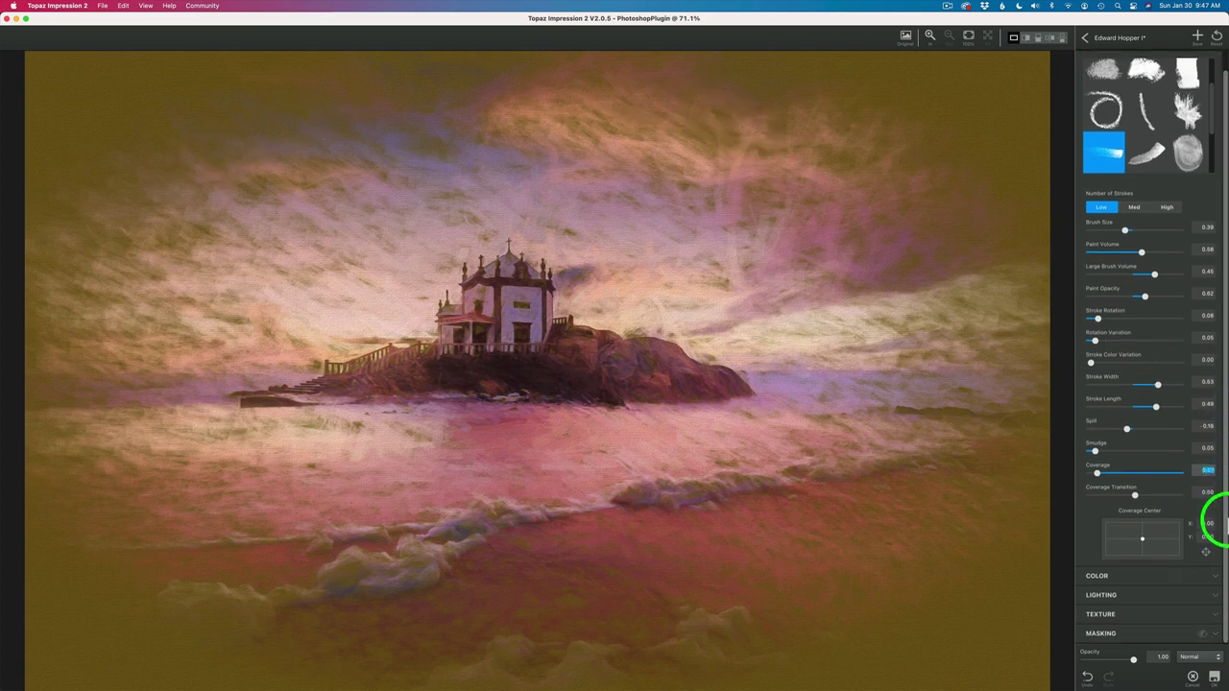
pyautogui.click(1215, 617)
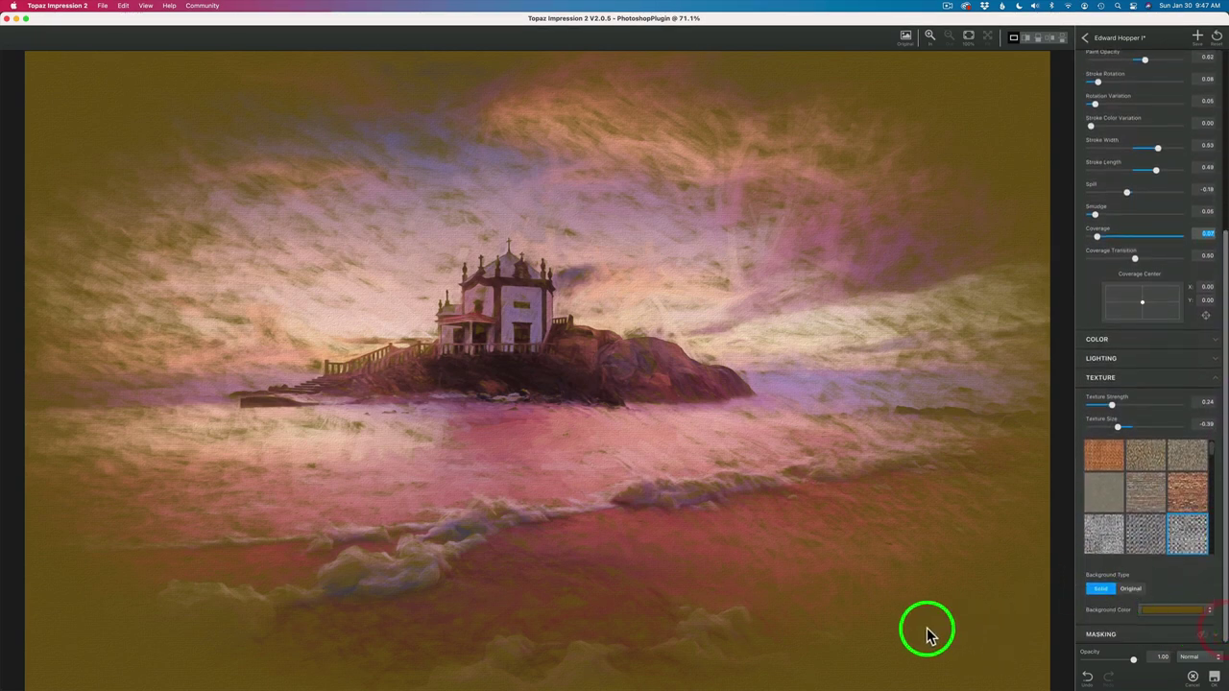
pyautogui.click(1177, 611)
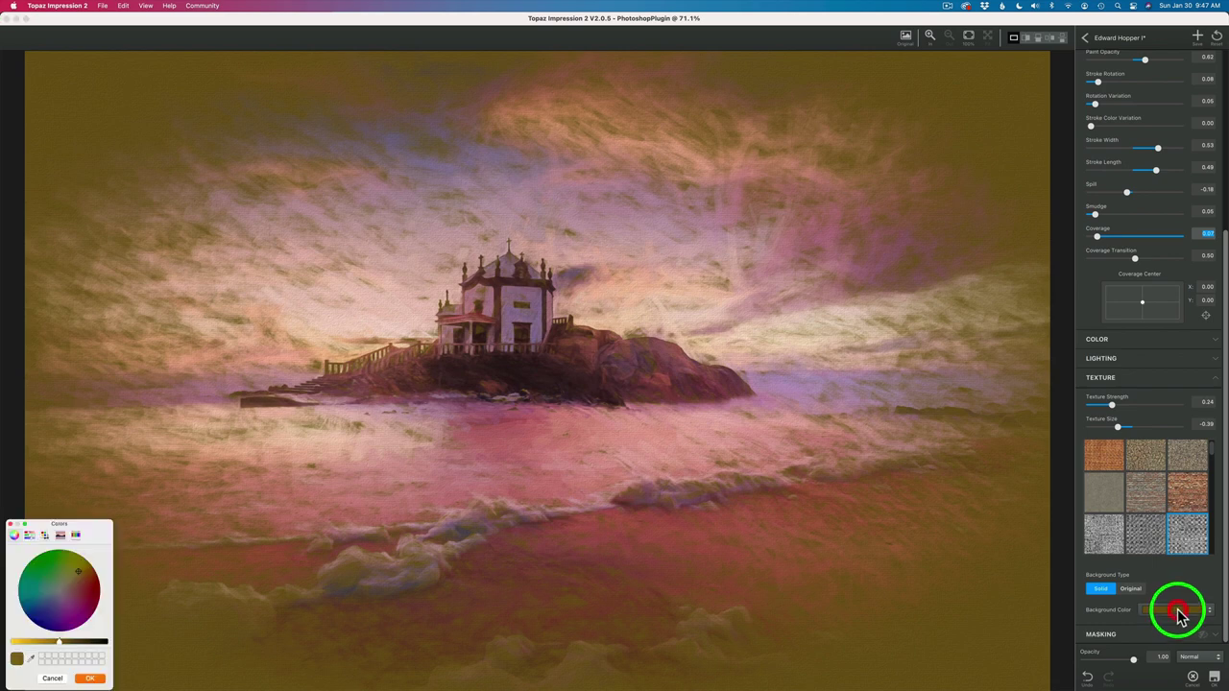
pyautogui.click(77, 585)
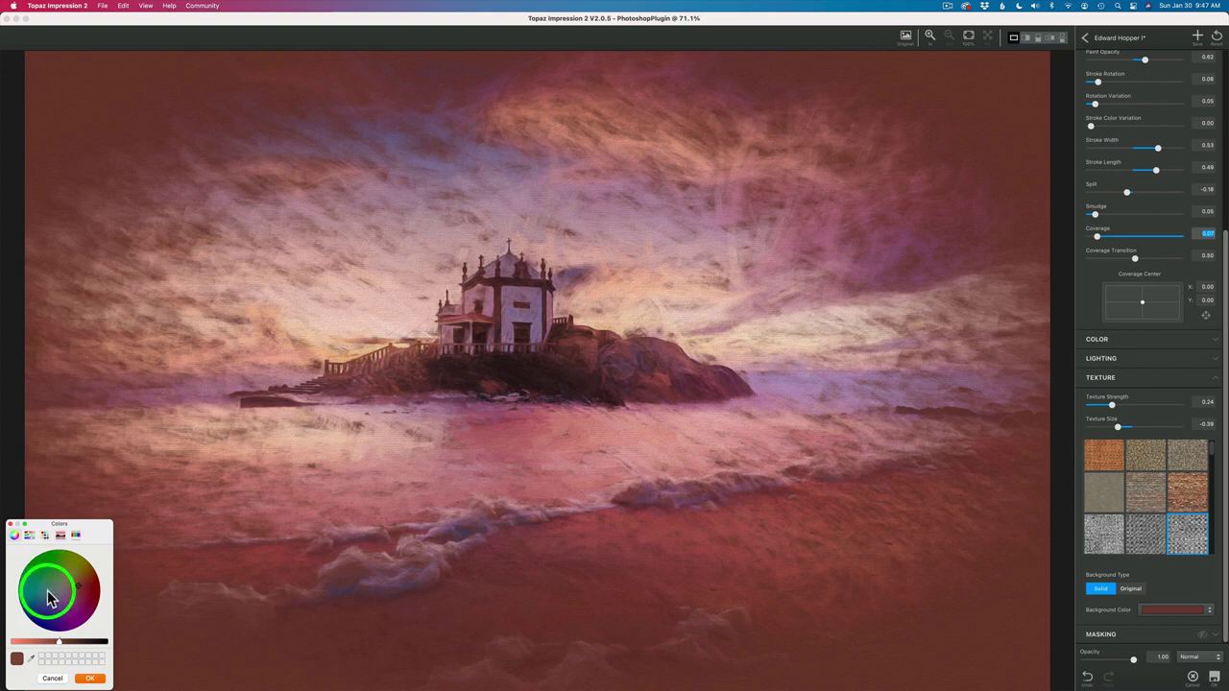
pyautogui.click(49, 591)
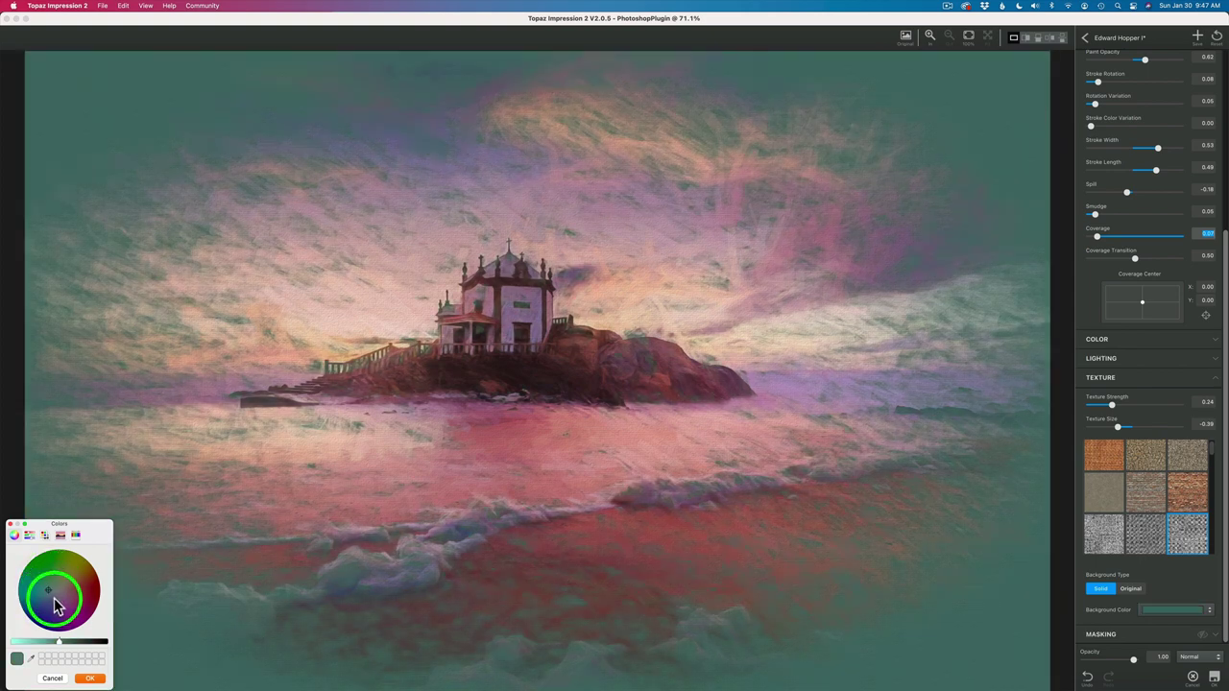
pyautogui.click(55, 607)
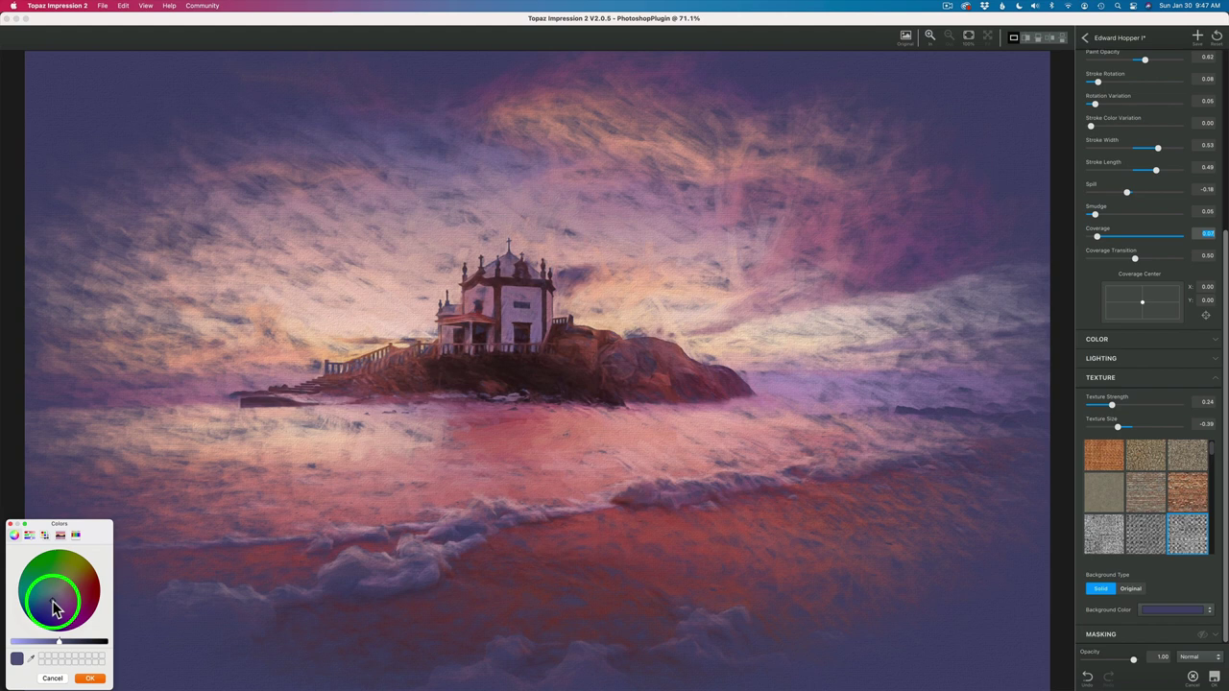
pyautogui.moveTo(59, 649)
pyautogui.mouseDown()
pyautogui.moveTo(39, 647)
pyautogui.moveTo(50, 647)
pyautogui.mouseUp()
pyautogui.click(12, 524)
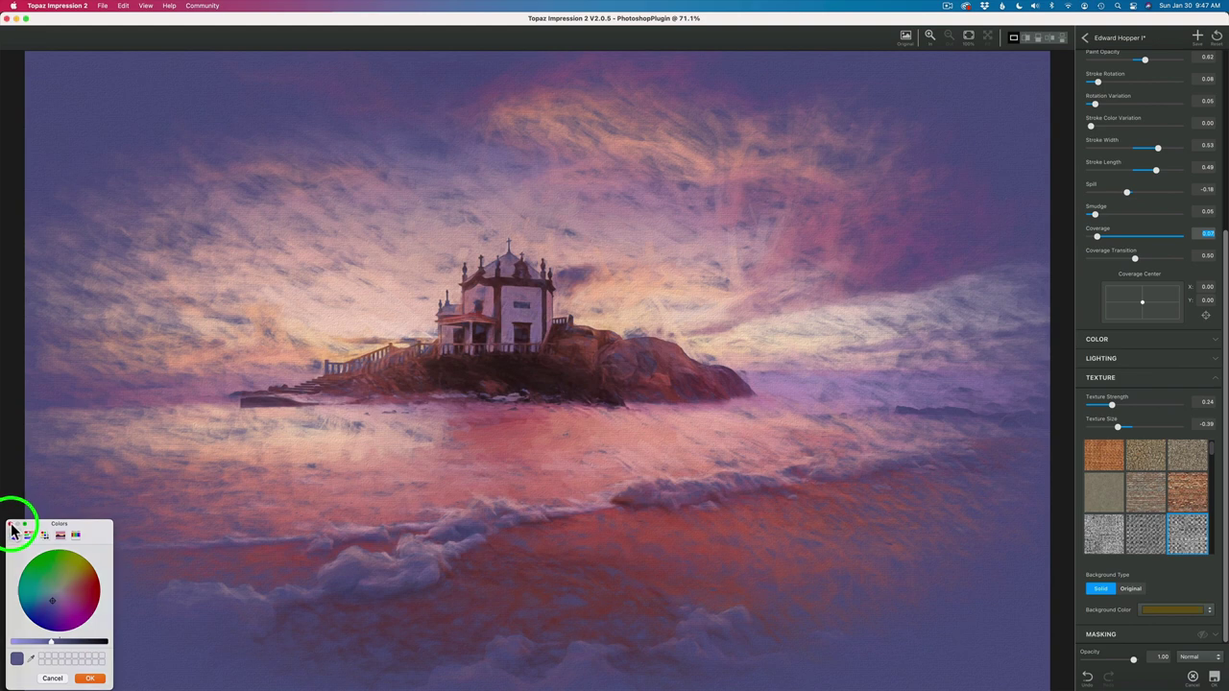
# Keep a dark blue-grey solid background and restore Coverage to 1.00
pyautogui.click(1193, 614)
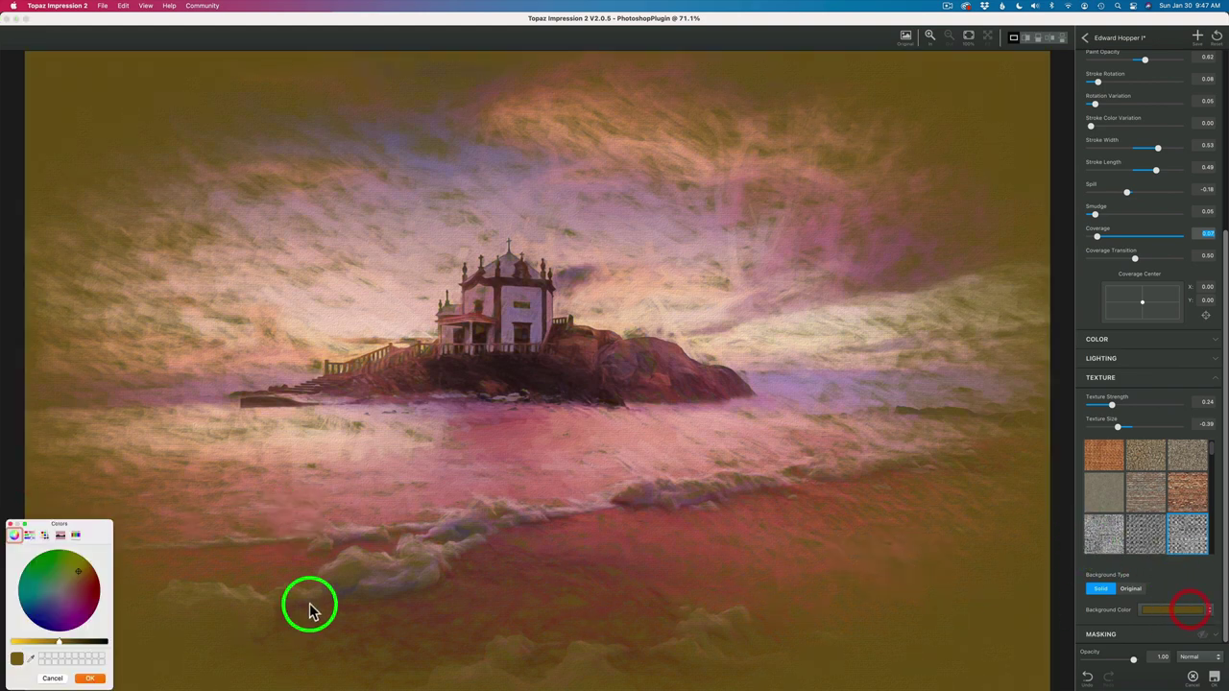
pyautogui.click(55, 602)
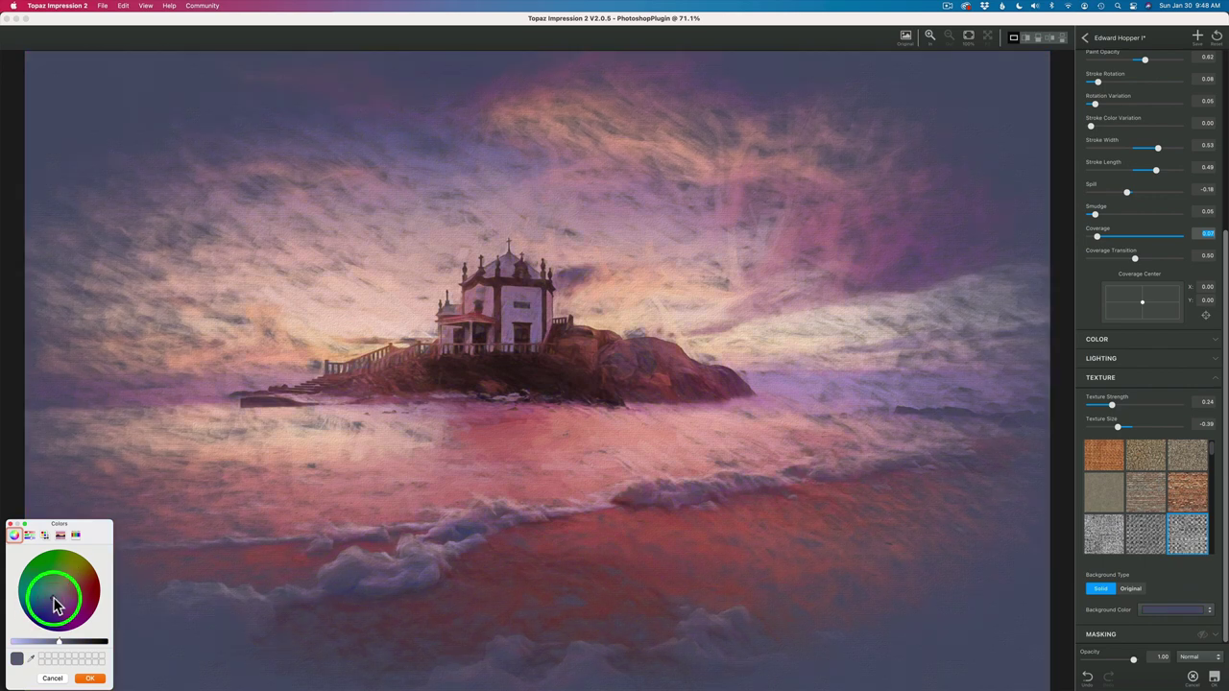
pyautogui.click(91, 678)
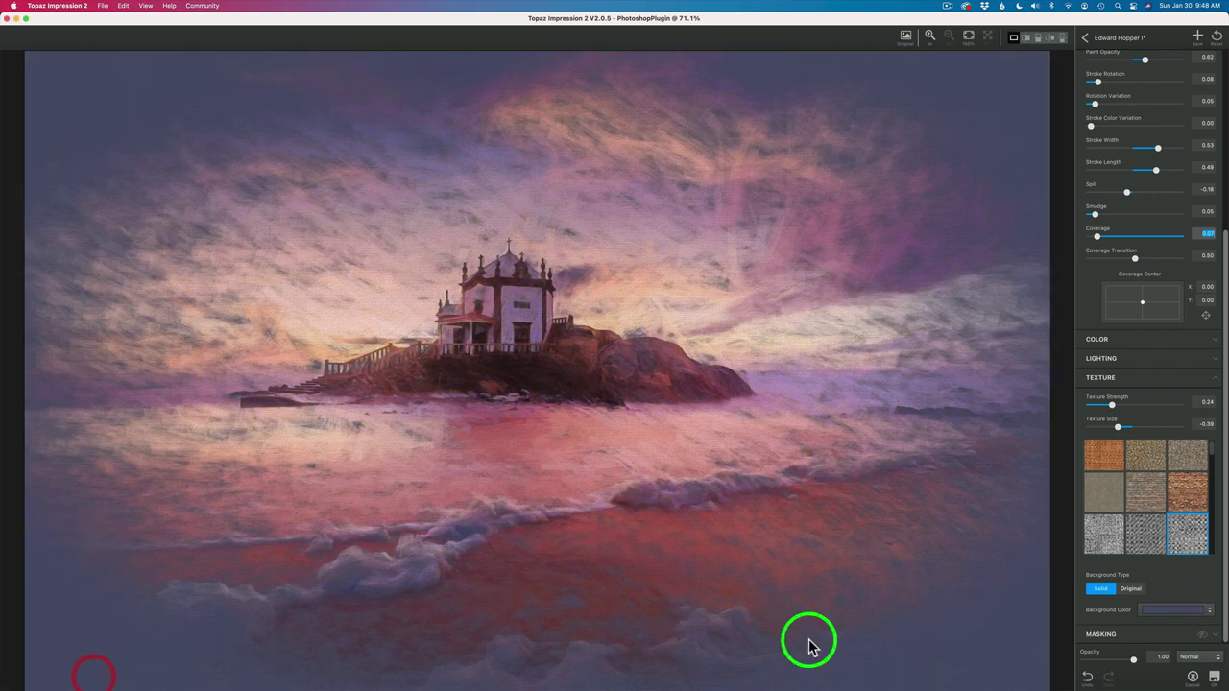
pyautogui.click(1131, 590)
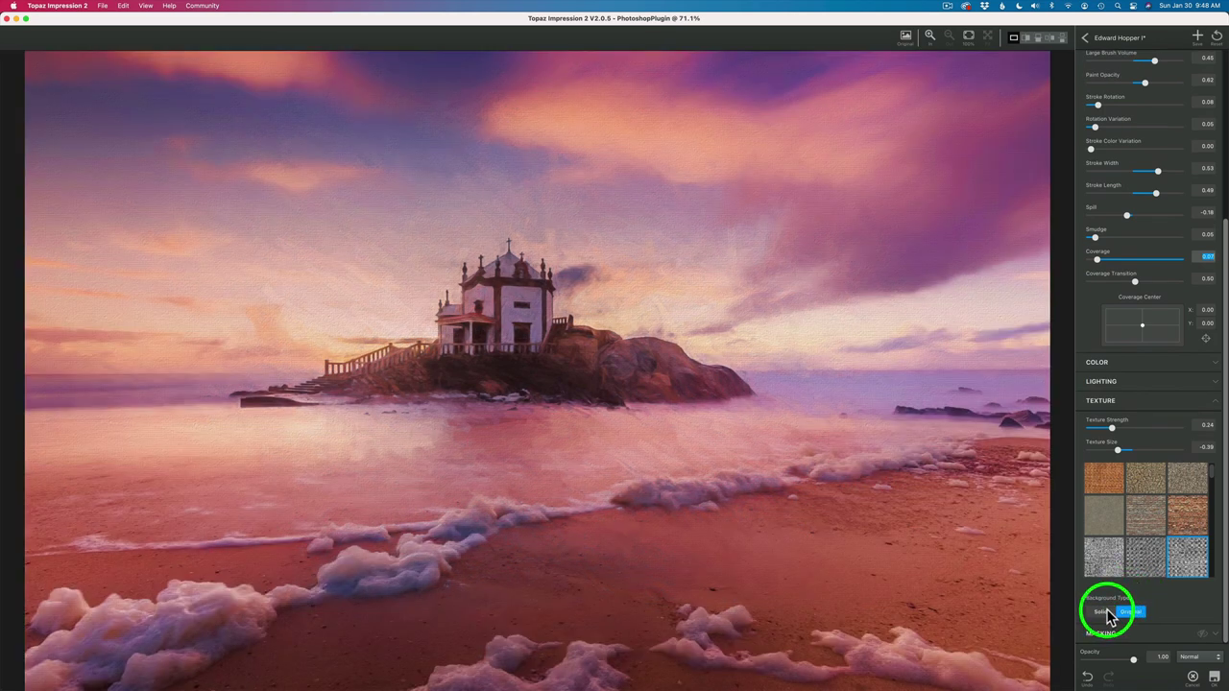
pyautogui.click(1104, 614)
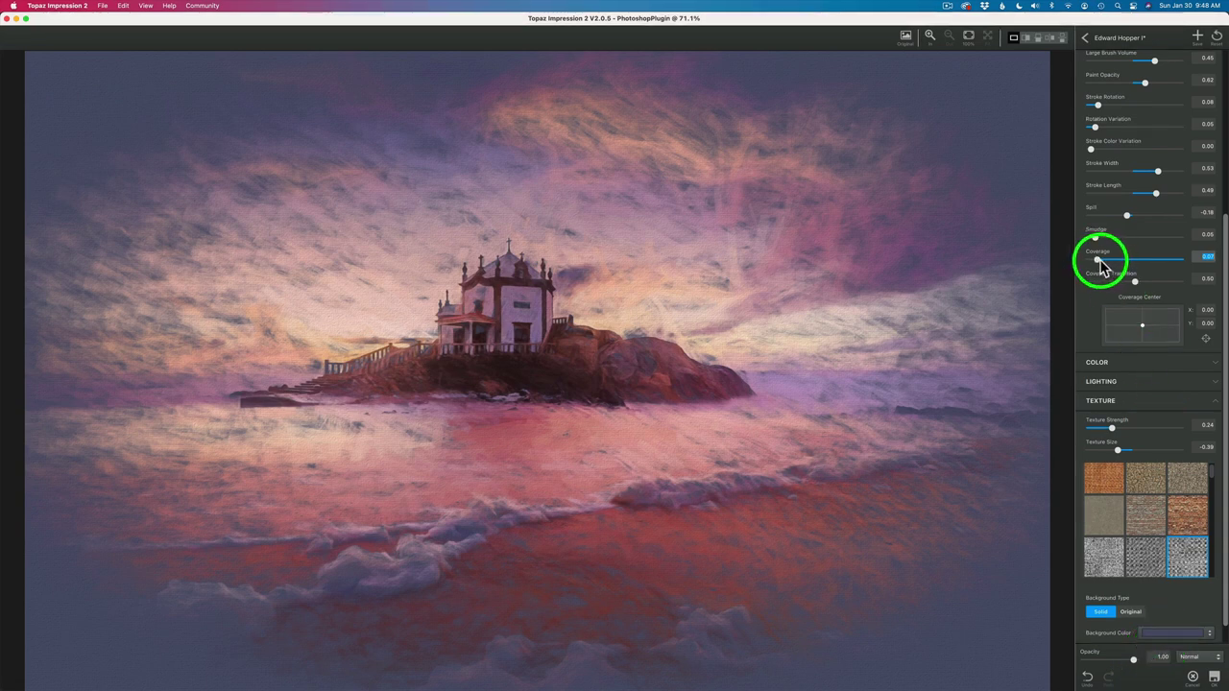
pyautogui.moveTo(1100, 267)
pyautogui.mouseDown()
pyautogui.moveTo(1223, 273)
pyautogui.moveTo(1174, 323)
pyautogui.moveTo(1215, 342)
pyautogui.mouseUp()
# Adjust only the reds: Red Lightness 0.22, Red Saturation 0.05, Red Hue about 0.09
pyautogui.click(1215, 342)
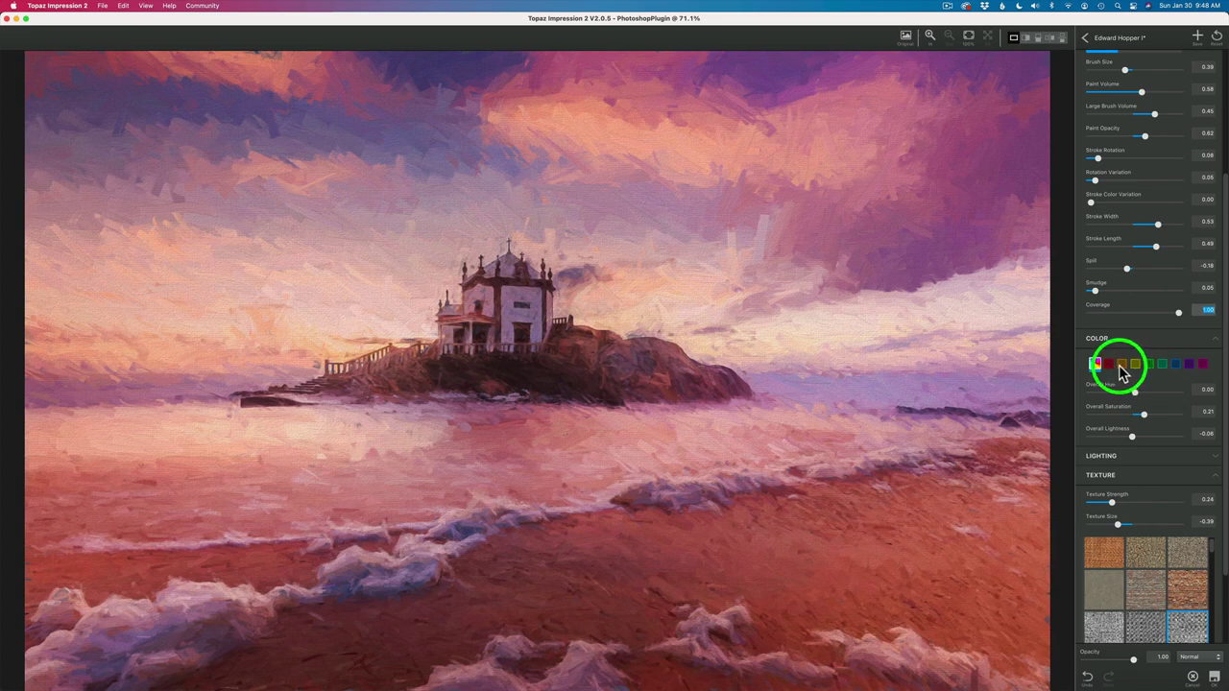
pyautogui.click(1118, 365)
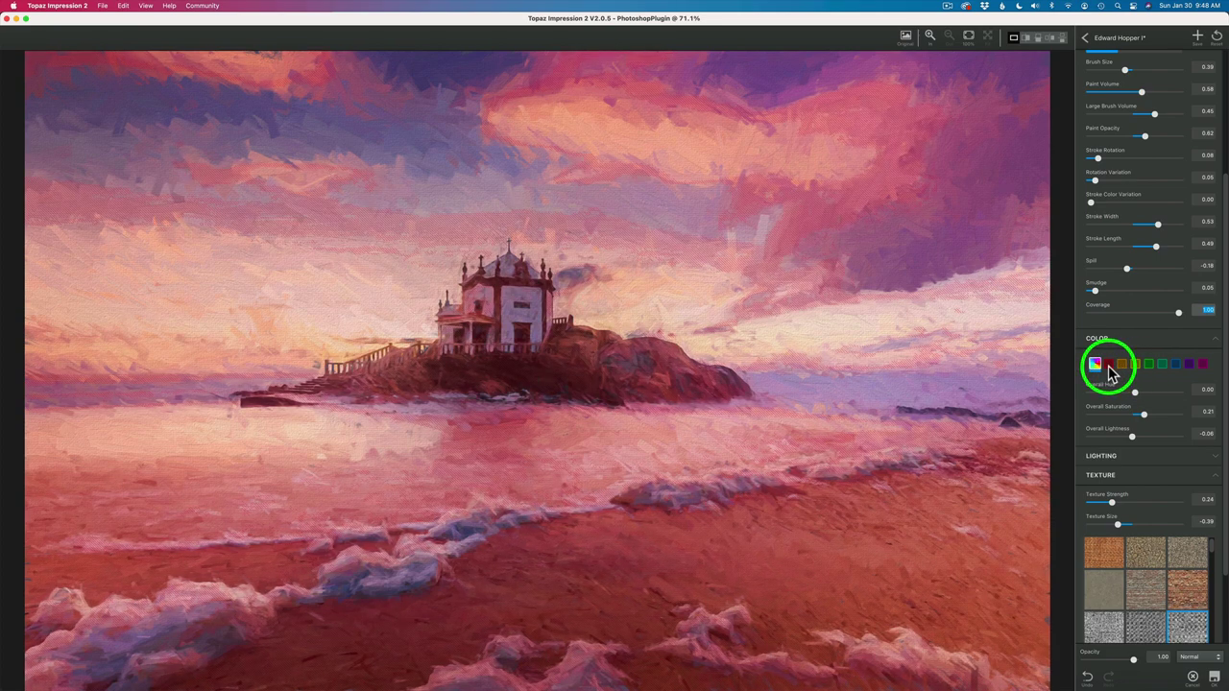
pyautogui.click(1109, 366)
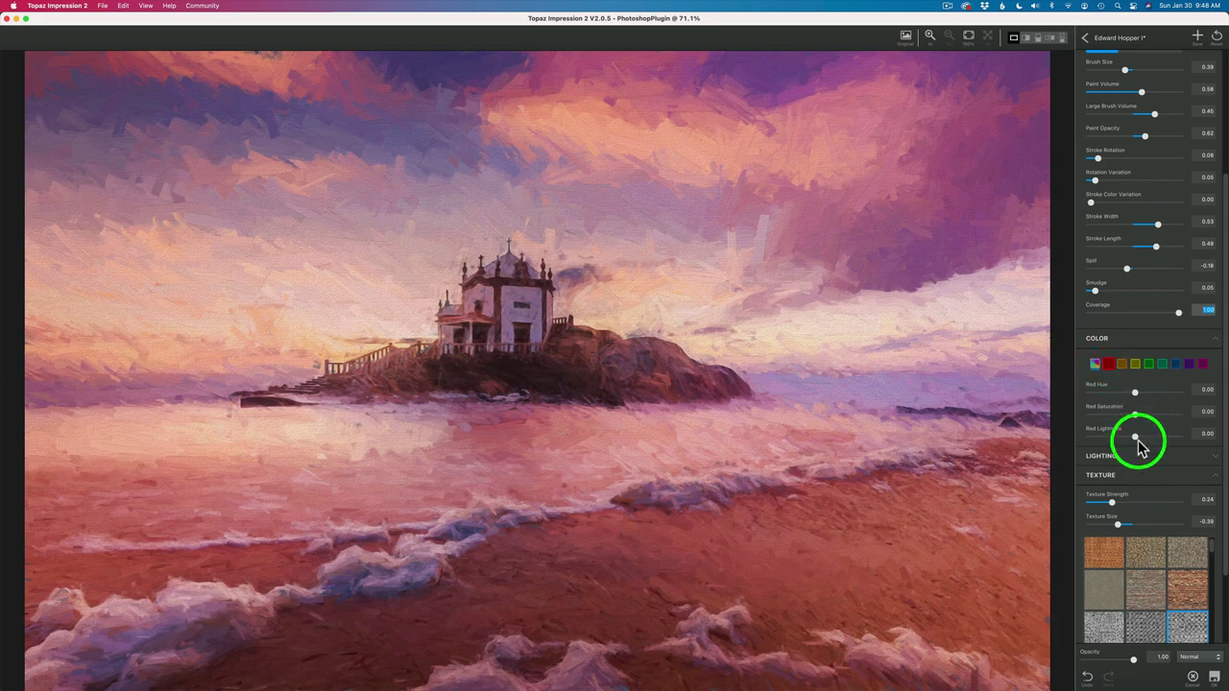
pyautogui.moveTo(1138, 440)
pyautogui.mouseDown()
pyautogui.moveTo(1162, 423)
pyautogui.moveTo(1114, 418)
pyautogui.moveTo(1138, 421)
pyautogui.mouseUp()
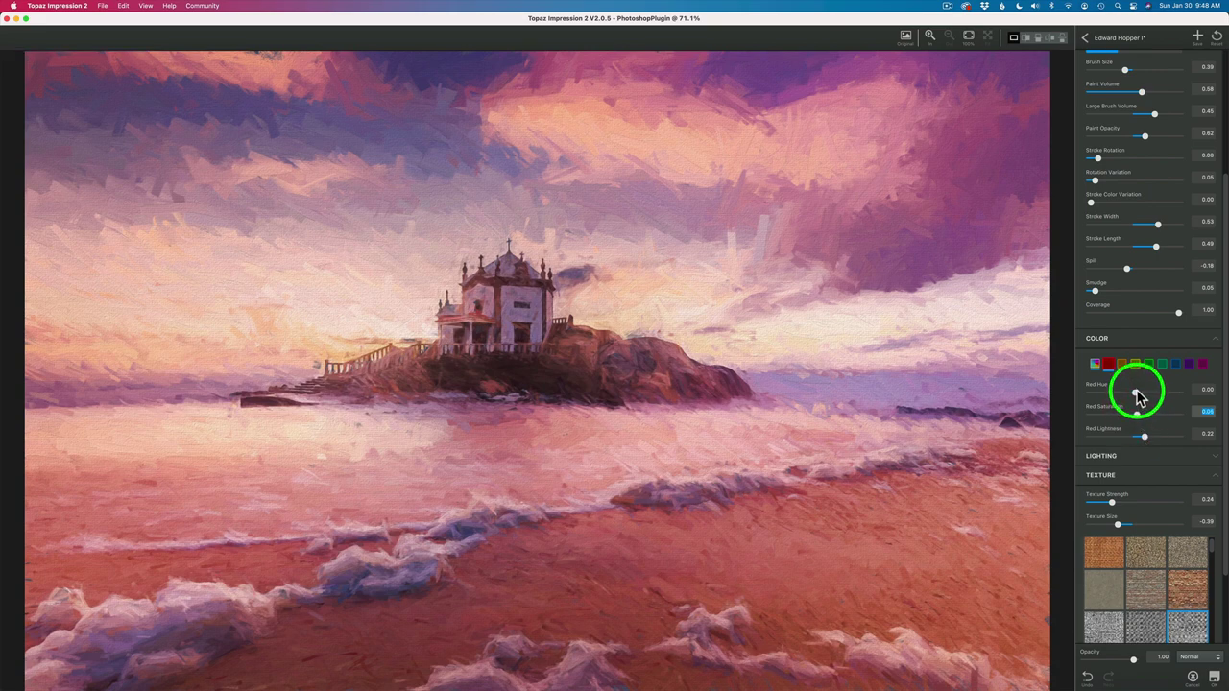
pyautogui.moveTo(1136, 397)
pyautogui.mouseDown()
pyautogui.moveTo(1119, 393)
pyautogui.moveTo(1146, 389)
pyautogui.moveTo(1141, 401)
pyautogui.mouseUp()
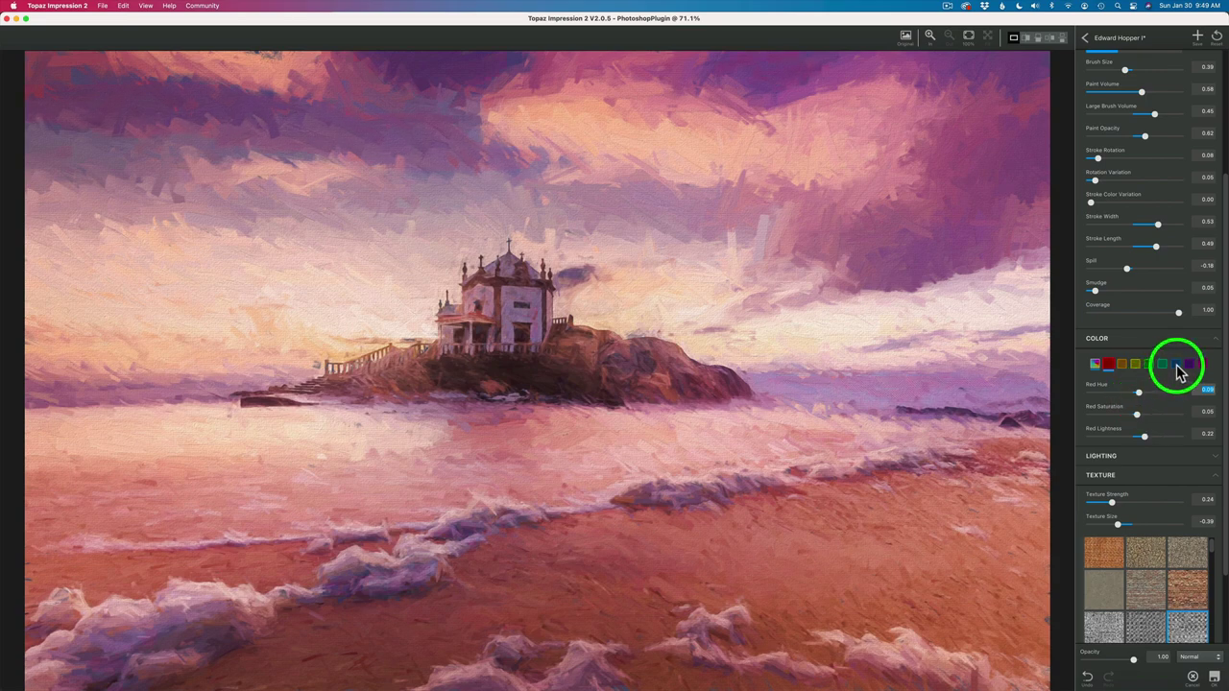
# Brighten the blues and slightly lower their saturation, then slightly brighten the purples
pyautogui.click(1175, 368)
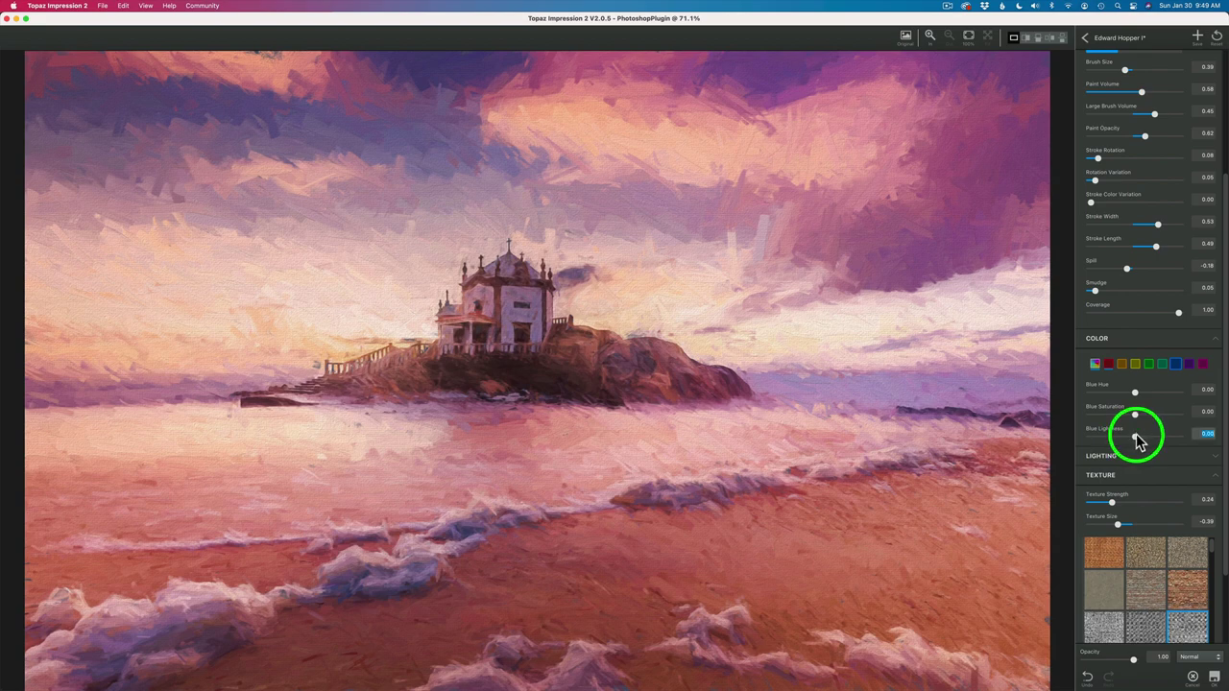
pyautogui.moveTo(1137, 439); pyautogui.dragTo(1146, 439)
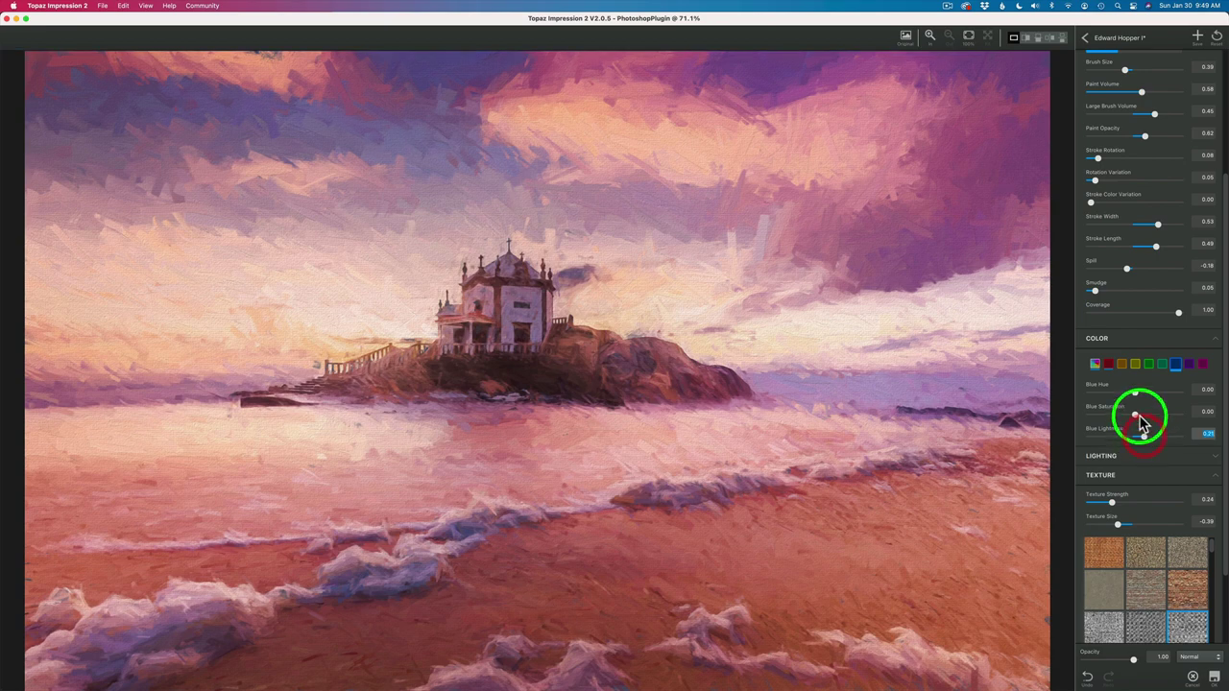
pyautogui.moveTo(1136, 417); pyautogui.dragTo(1129, 419)
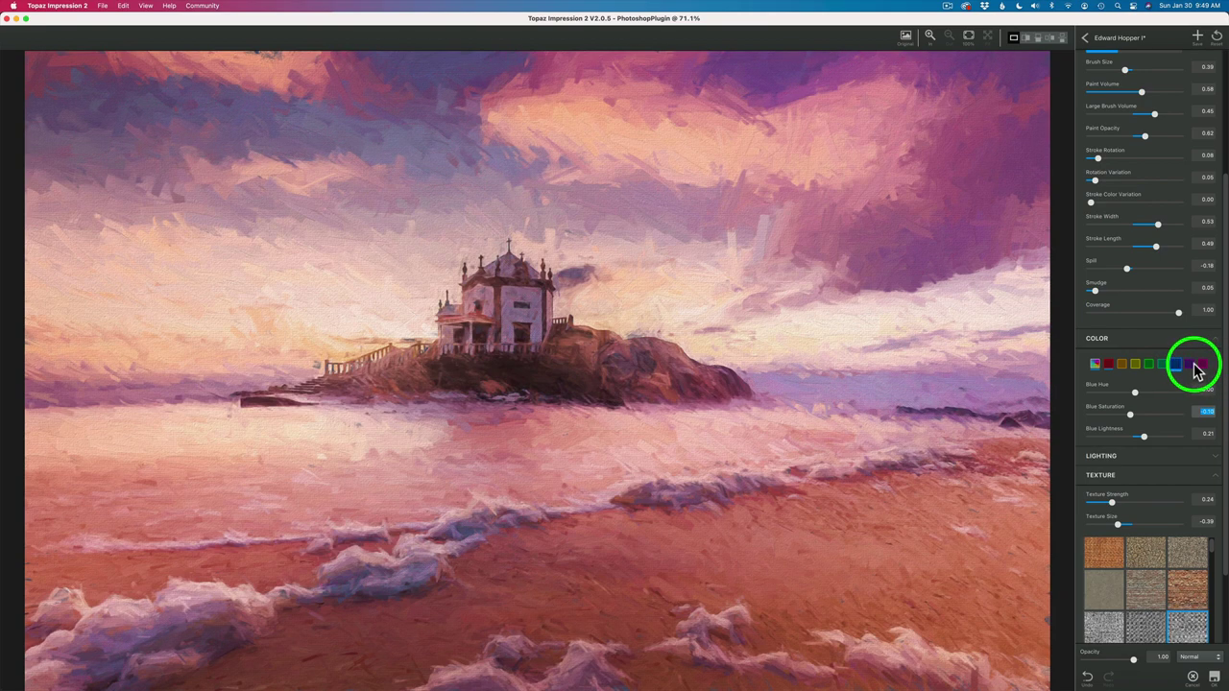
pyautogui.click(1188, 364)
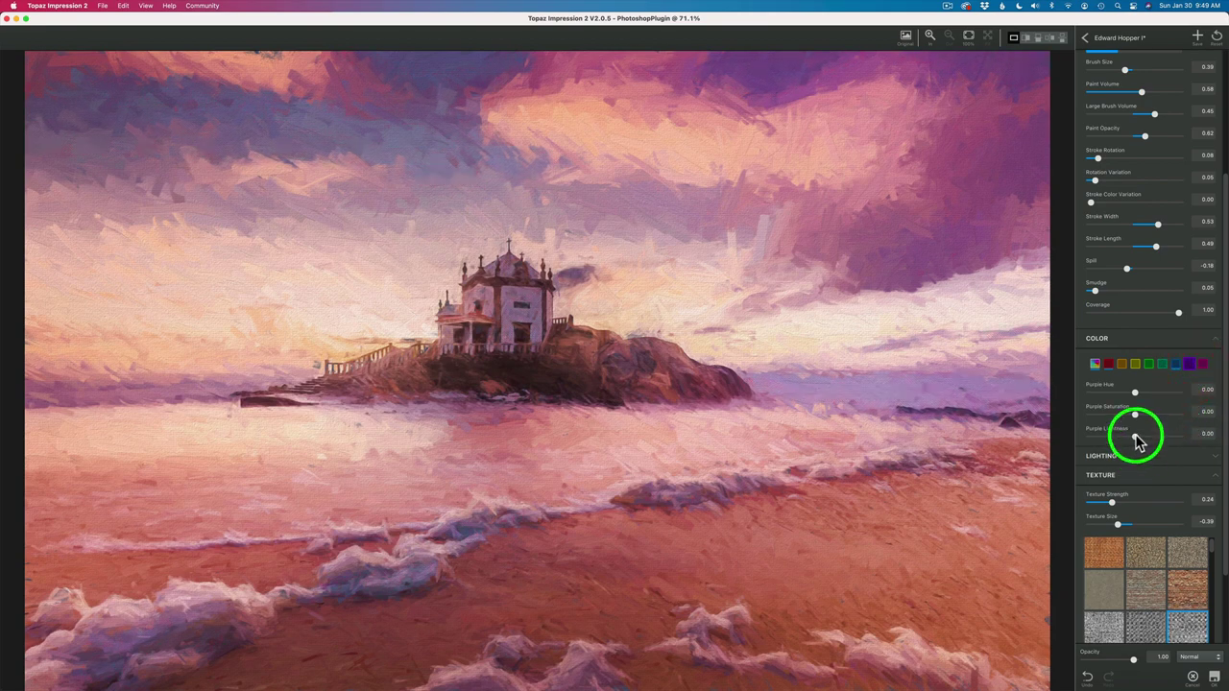
pyautogui.moveTo(1136, 439); pyautogui.dragTo(1143, 441)
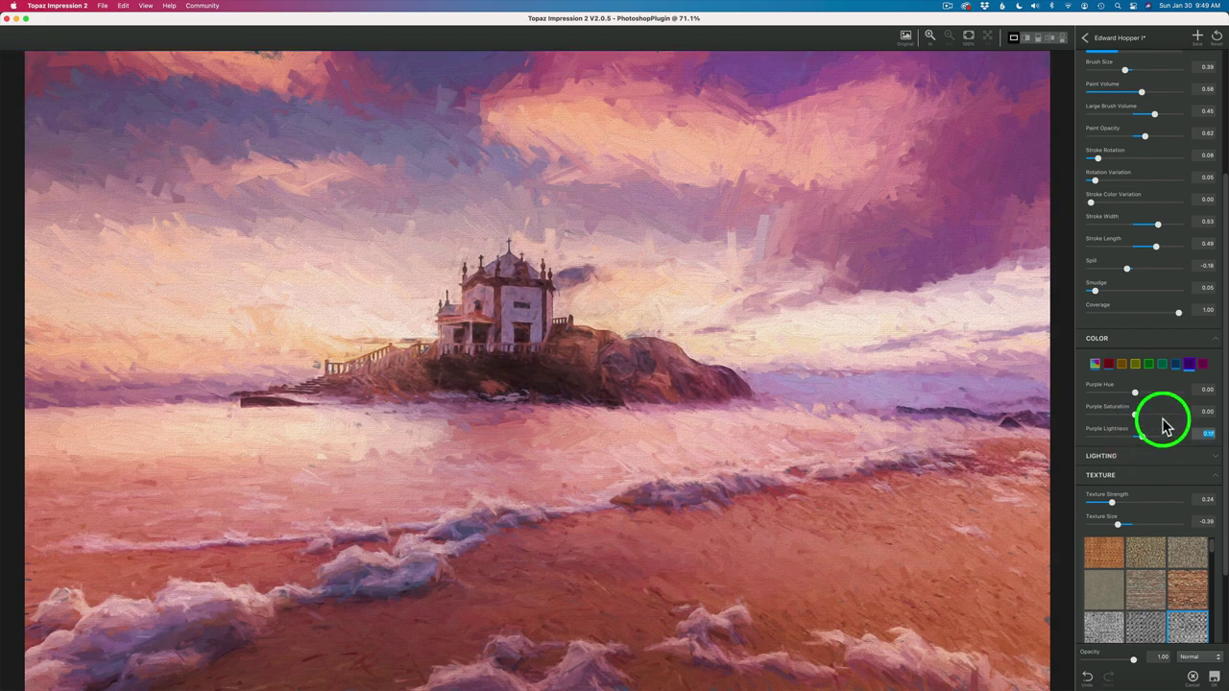
# Raise Magenta Lightness to 0.24 and Magenta Saturation to 0.02
pyautogui.click(1202, 363)
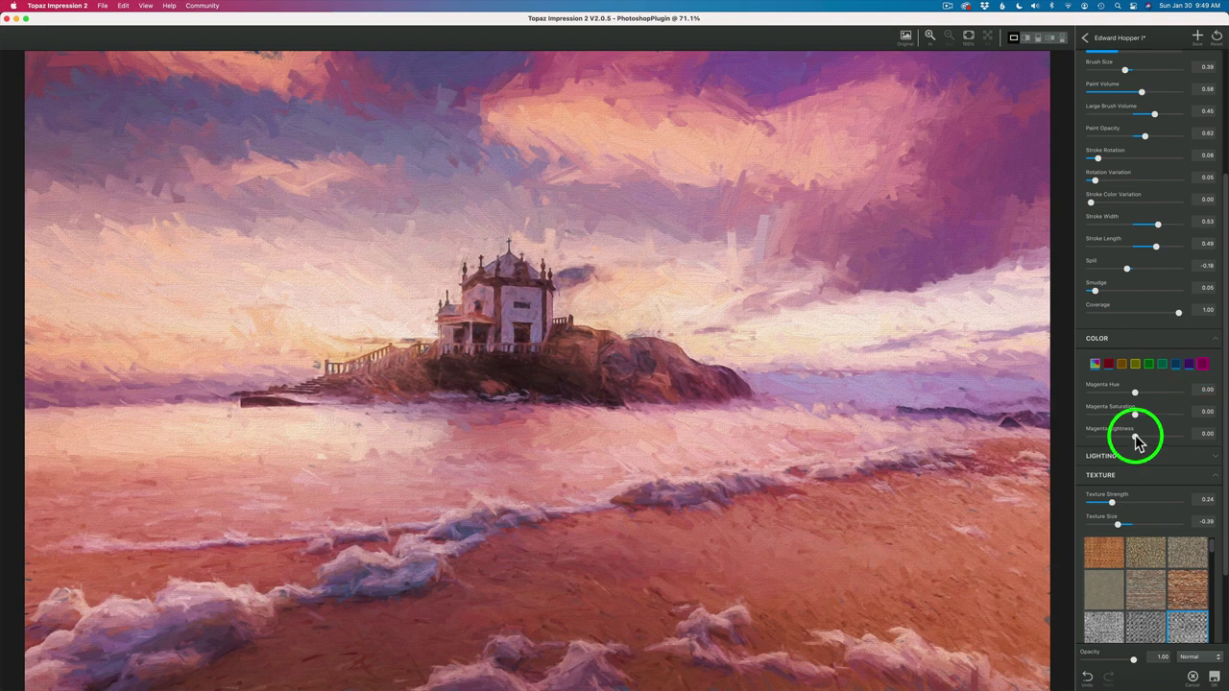
pyautogui.moveTo(1136, 437)
pyautogui.mouseDown()
pyautogui.moveTo(1151, 442)
pyautogui.moveTo(1165, 420)
pyautogui.moveTo(1135, 415)
pyautogui.mouseUp()
pyautogui.click(1134, 414)
pyautogui.moveTo(1146, 439); pyautogui.dragTo(1146, 439)
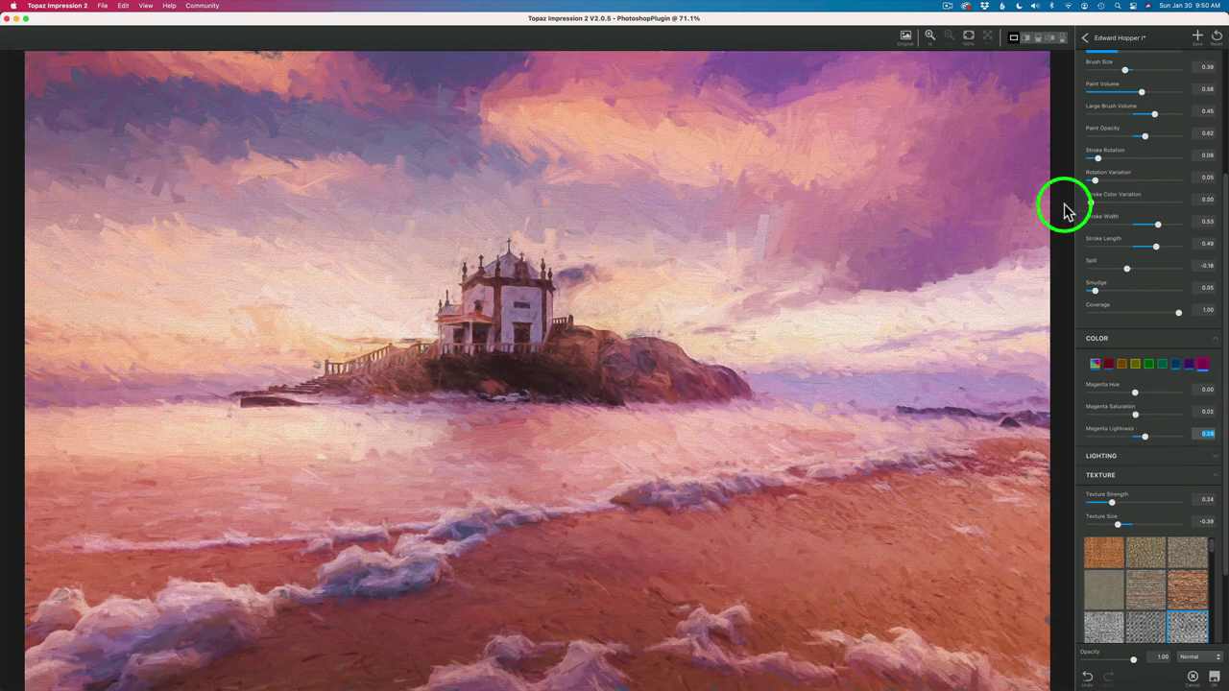
pyautogui.click(906, 38)
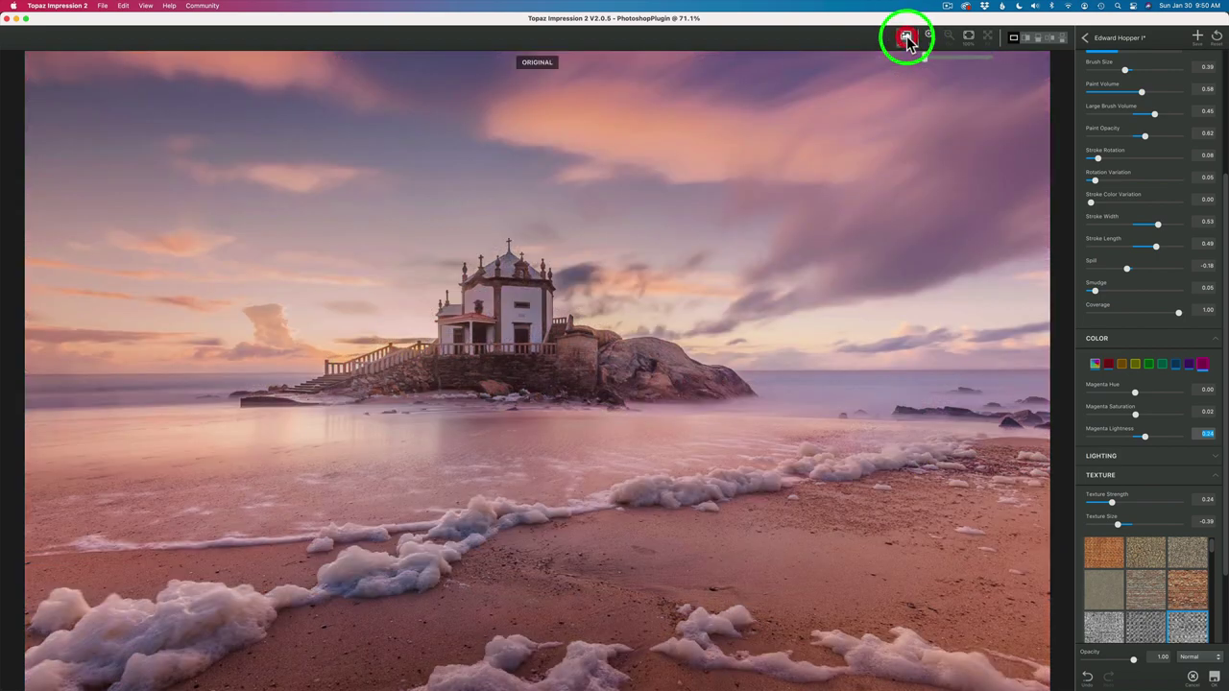
pyautogui.click(906, 39)
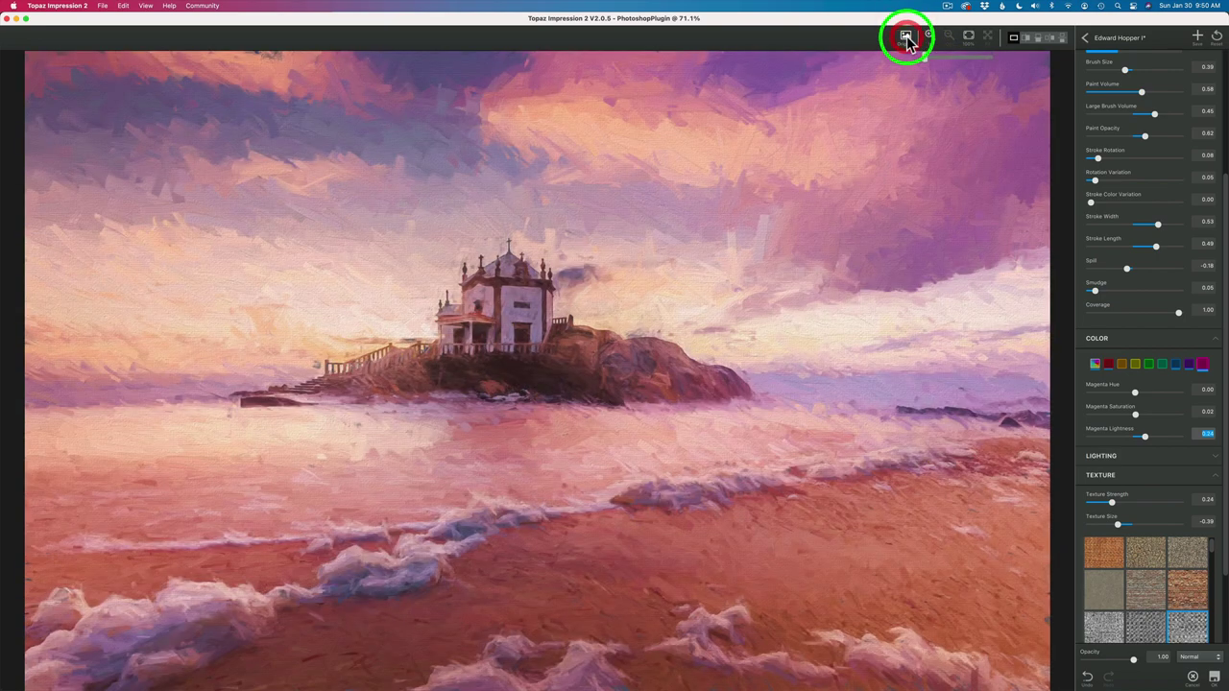
pyautogui.click(1025, 40)
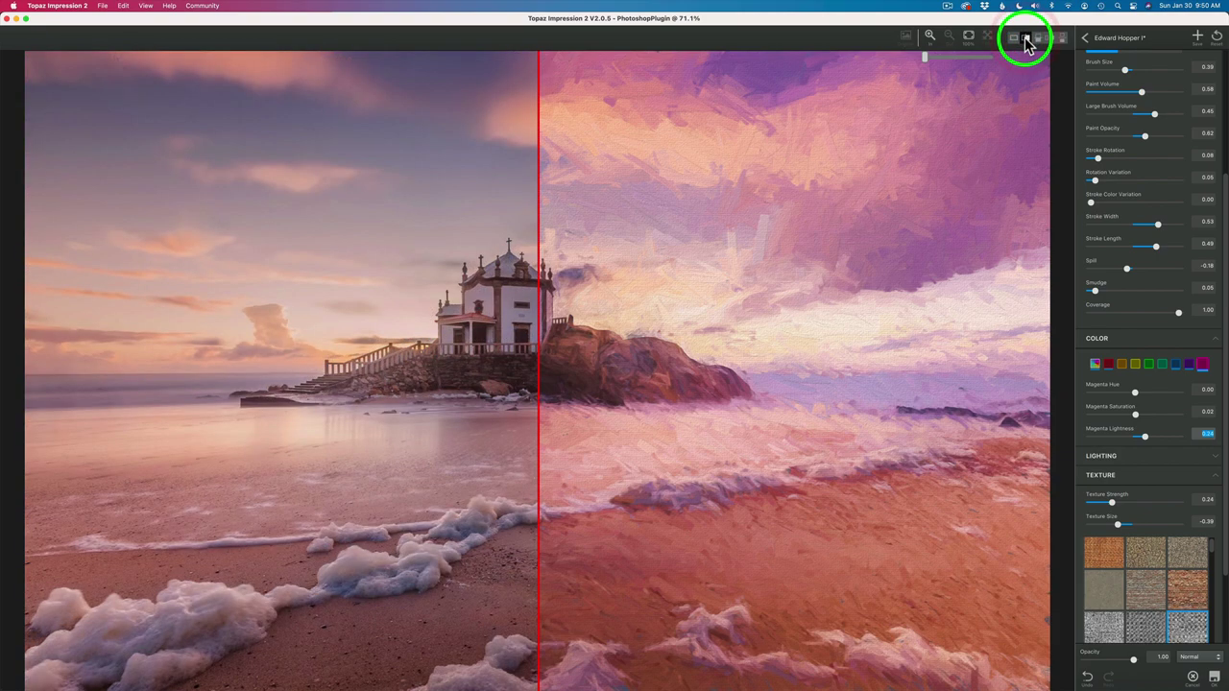
pyautogui.moveTo(538, 271)
pyautogui.mouseDown()
pyautogui.moveTo(1007, 290)
pyautogui.moveTo(109, 240)
pyautogui.moveTo(813, 252)
pyautogui.moveTo(433, 236)
pyautogui.moveTo(531, 240)
pyautogui.mouseUp()
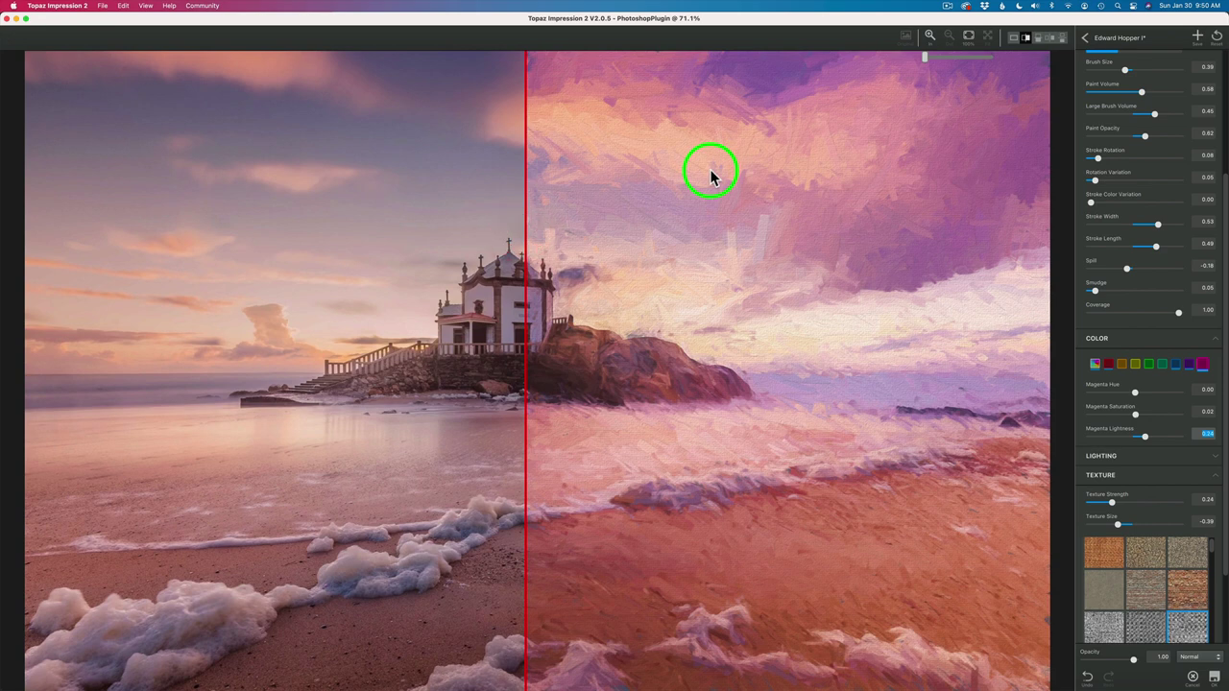
pyautogui.click(1015, 39)
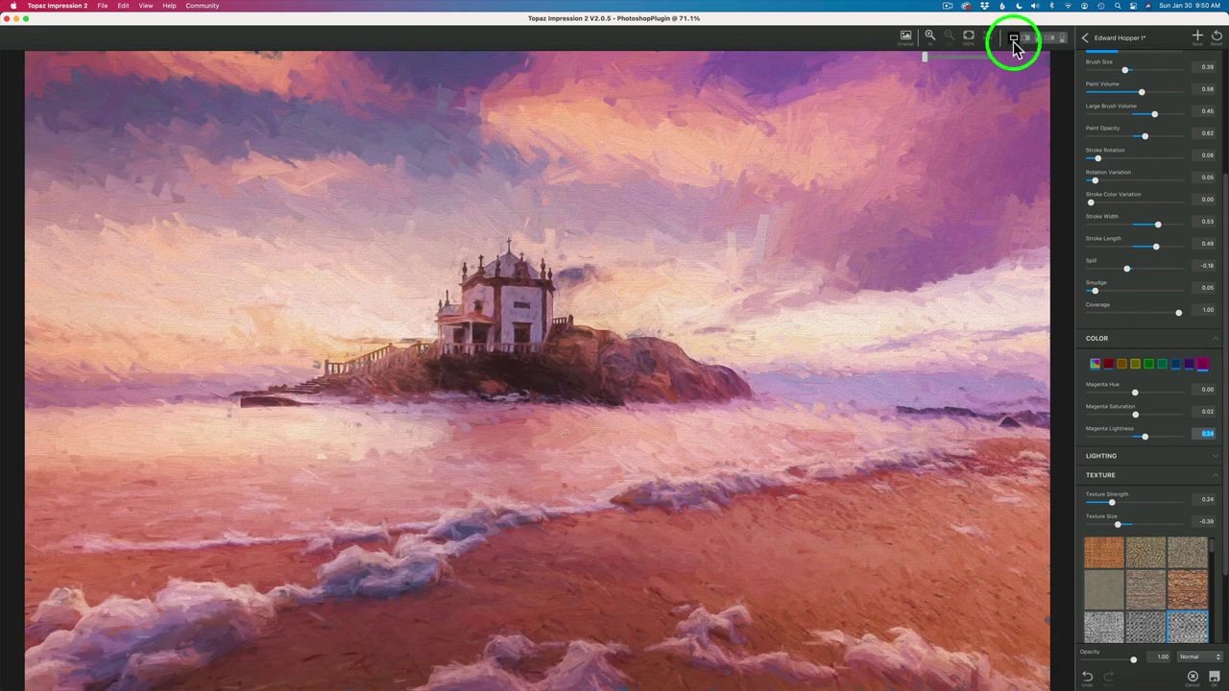
# In the Lighting section, drop Brightness to -0.09 with Contrast at 0.77
pyautogui.click(1214, 458)
pyautogui.moveTo(1142, 490)
pyautogui.mouseDown()
pyautogui.moveTo(1127, 488)
pyautogui.moveTo(1167, 505)
pyautogui.moveTo(1109, 530)
pyautogui.moveTo(1136, 528)
pyautogui.moveTo(1119, 530)
pyautogui.moveTo(1133, 554)
pyautogui.moveTo(1157, 555)
pyautogui.moveTo(1127, 549)
pyautogui.moveTo(1137, 551)
pyautogui.mouseUp()
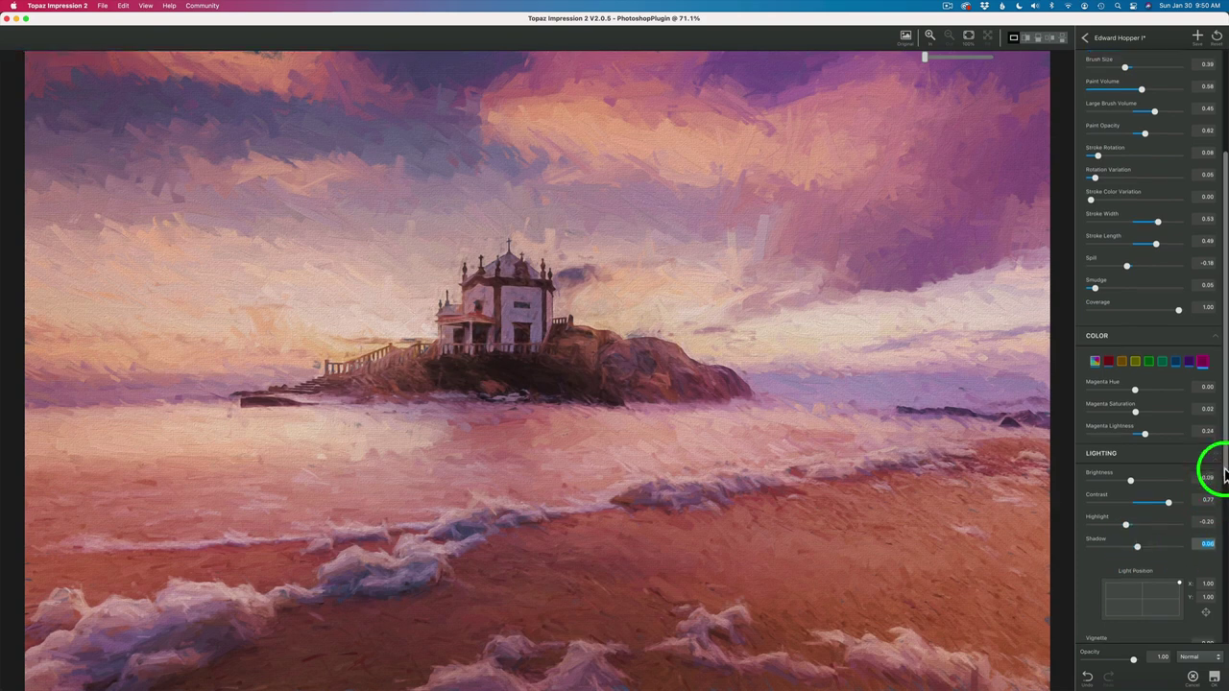
pyautogui.moveTo(1223, 462); pyautogui.dragTo(1224, 573)
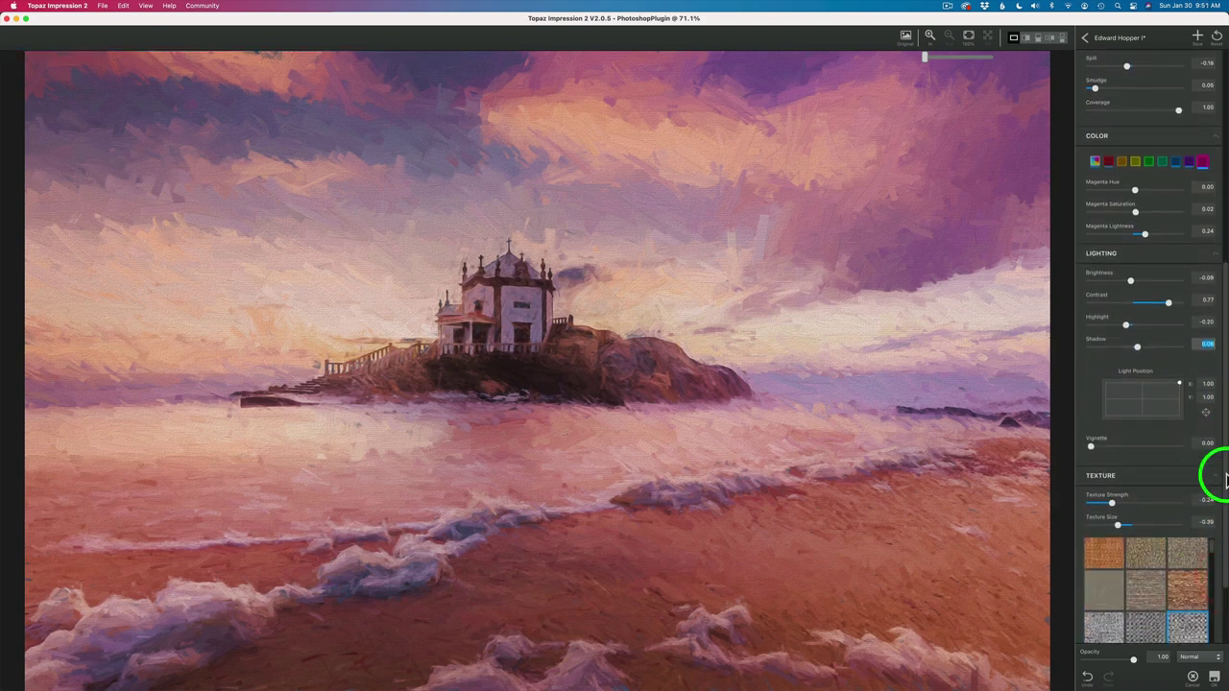
pyautogui.moveTo(1224, 442); pyautogui.dragTo(1226, 519)
pyautogui.click(1227, 519)
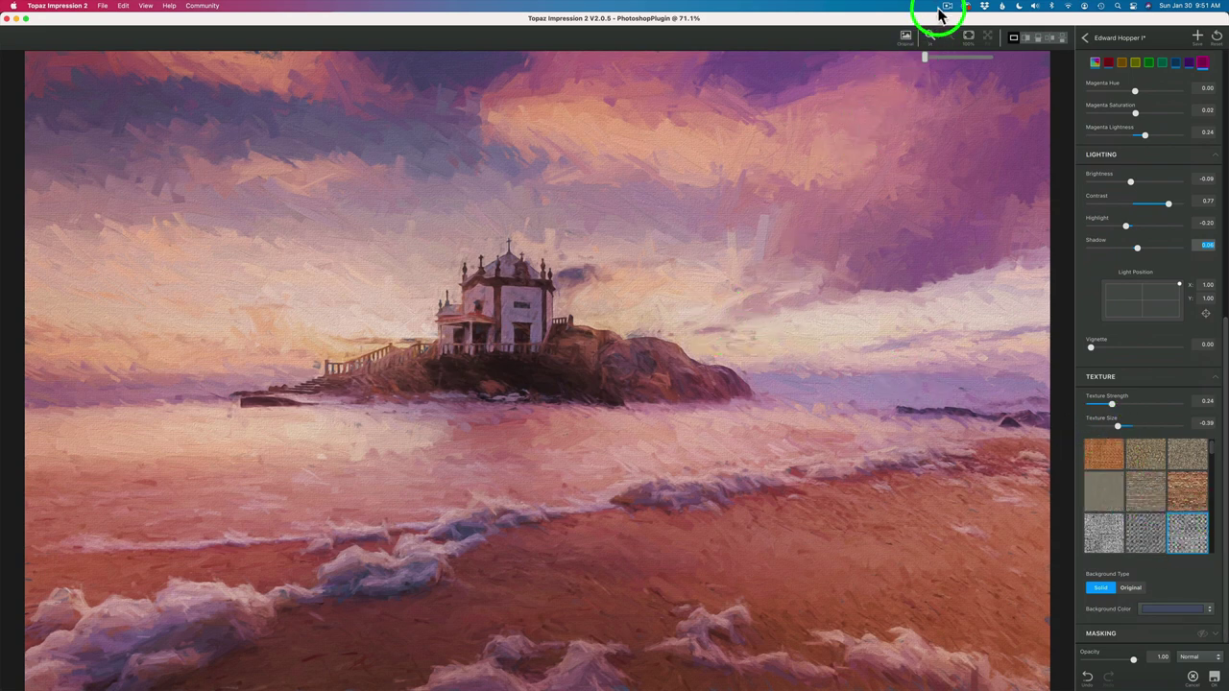
# At 100% zoom, reduce Texture Strength to about 0.14, then fit the view back to 71.1%
pyautogui.click(930, 36)
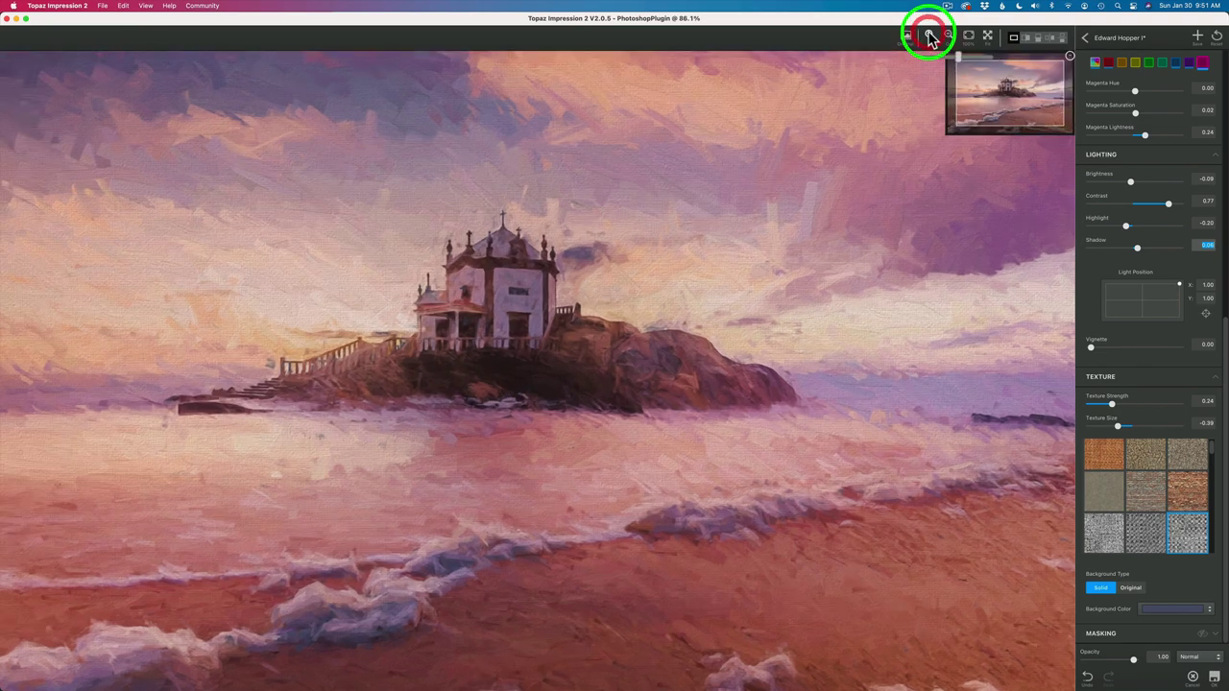
pyautogui.click(930, 36)
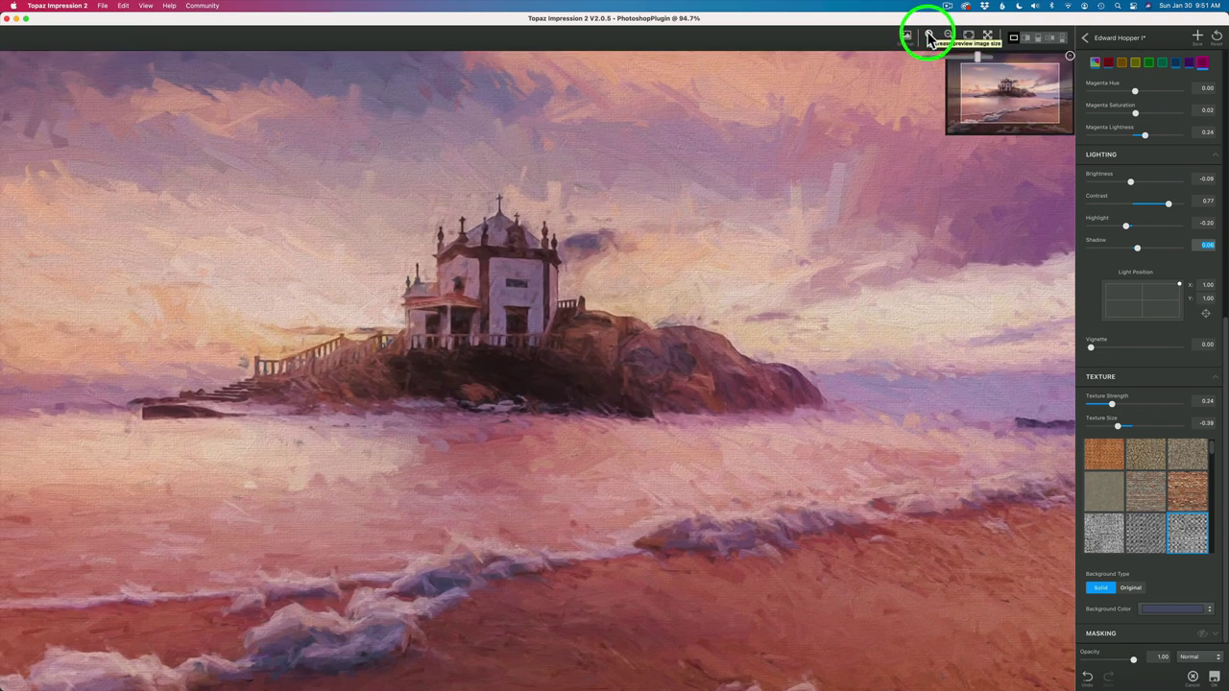
pyautogui.click(929, 37)
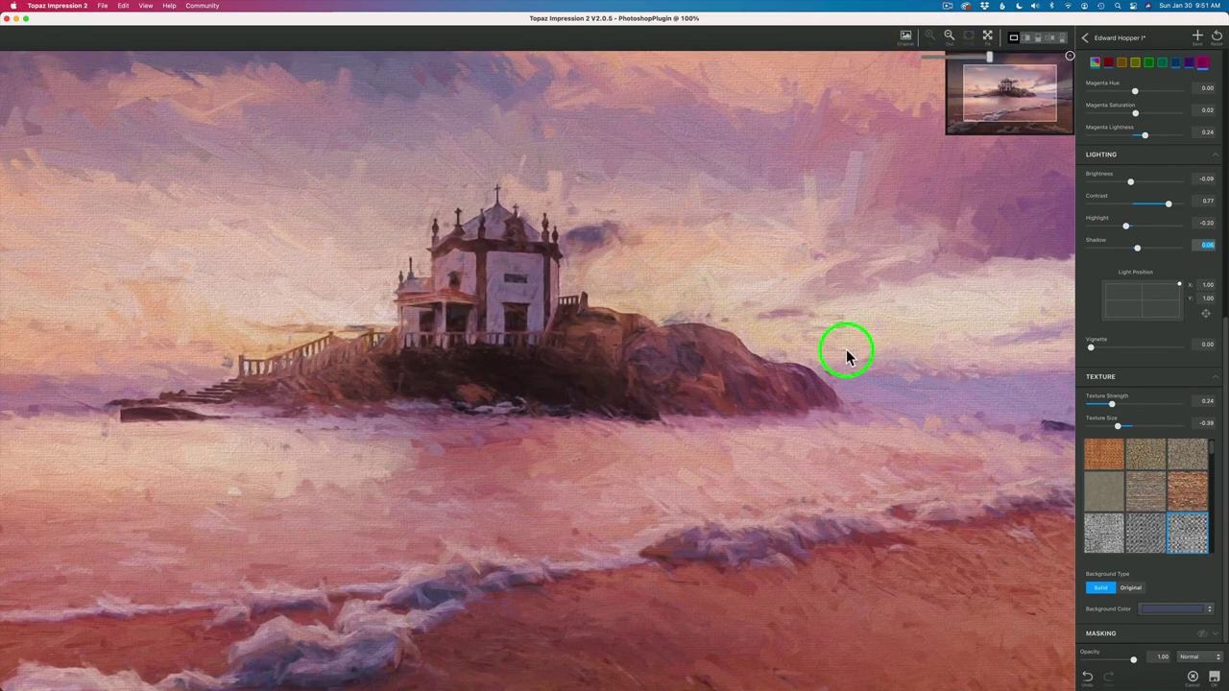
pyautogui.moveTo(1111, 408)
pyautogui.mouseDown()
pyautogui.moveTo(1078, 408)
pyautogui.moveTo(1101, 403)
pyautogui.mouseUp()
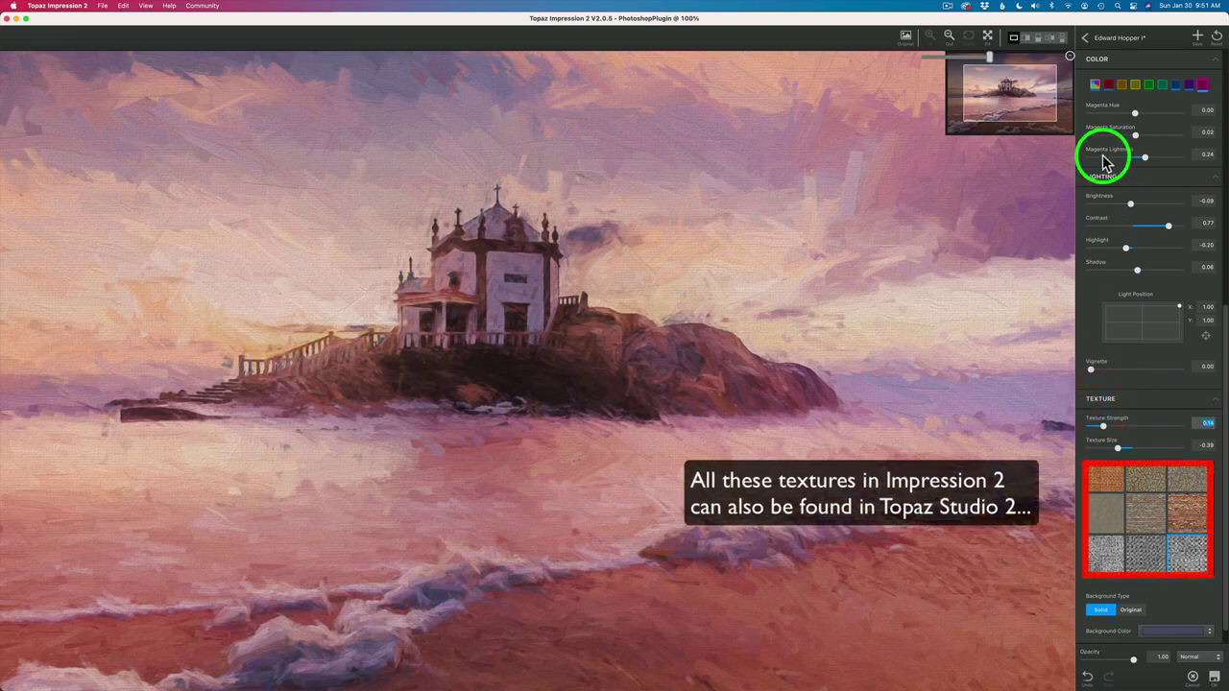
pyautogui.click(988, 38)
pyautogui.scroll(-2, 1215, 422)
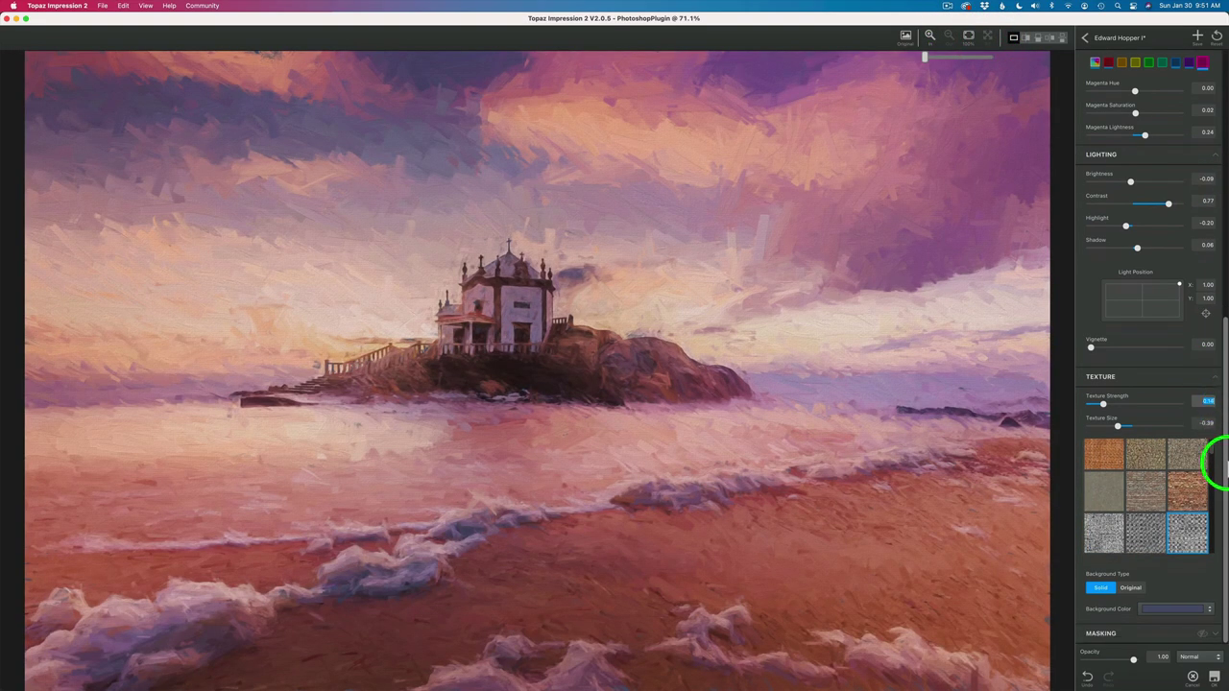
pyautogui.click(1202, 633)
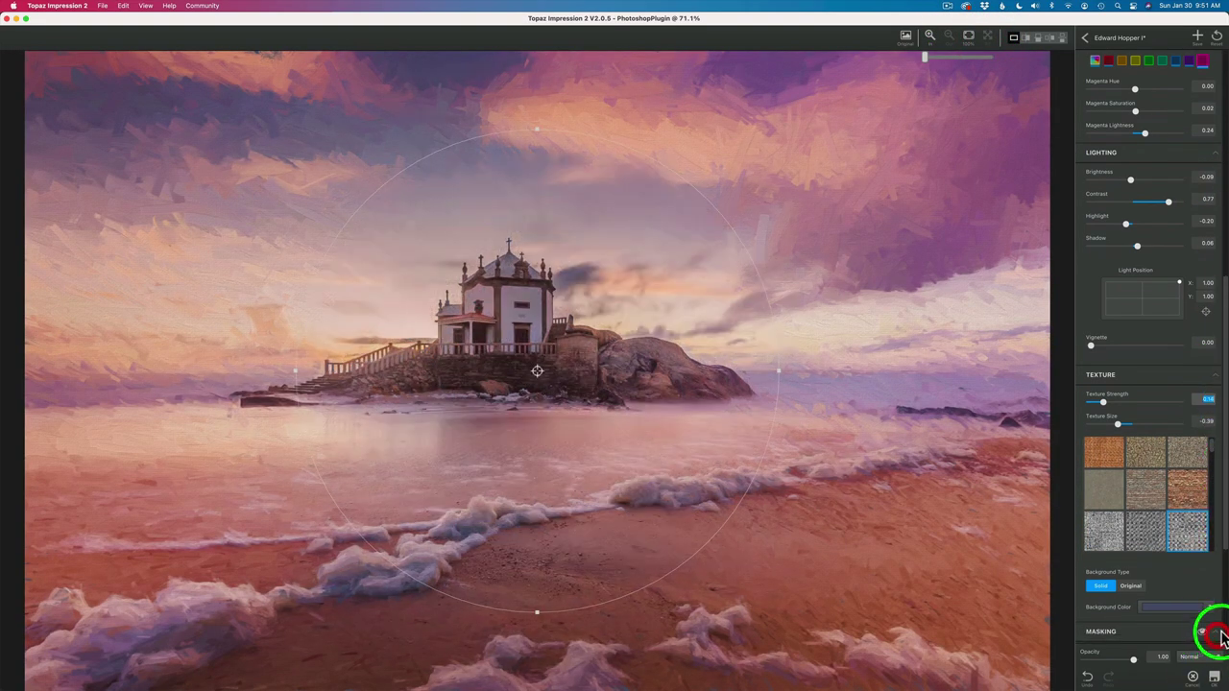
pyautogui.scroll(-5, 1208, 557)
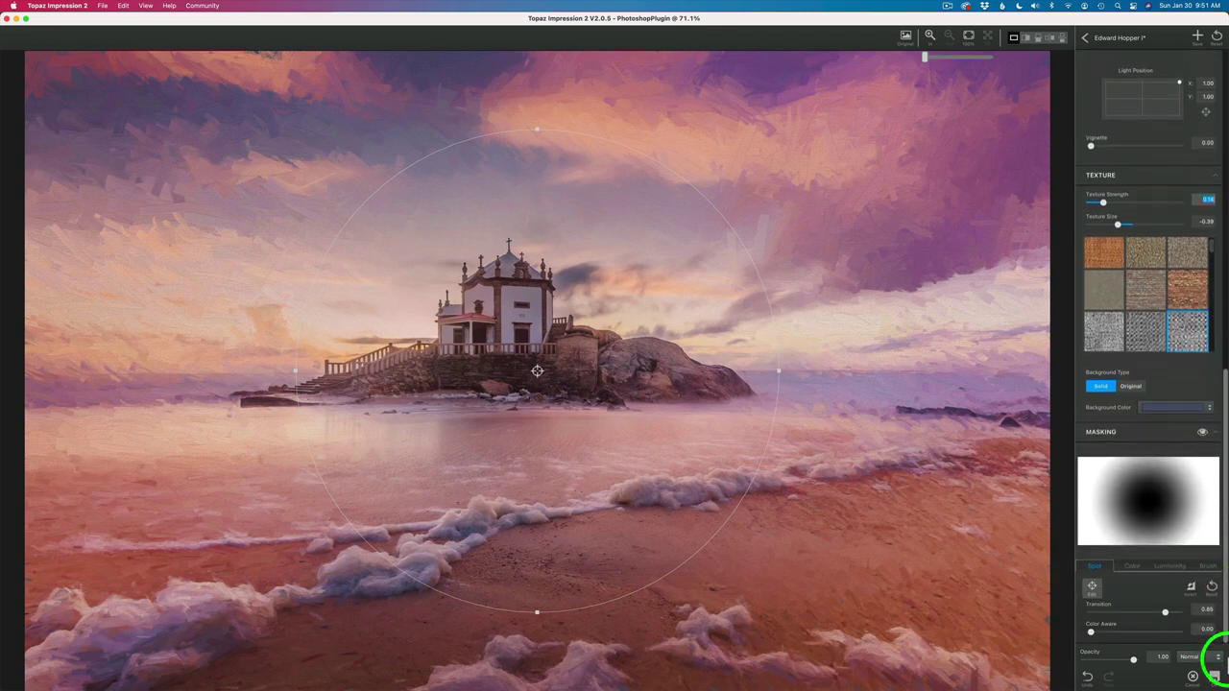
pyautogui.moveTo(1215, 510)
pyautogui.mouseDown()
pyautogui.moveTo(1180, 502)
pyautogui.moveTo(1188, 515)
pyautogui.mouseUp()
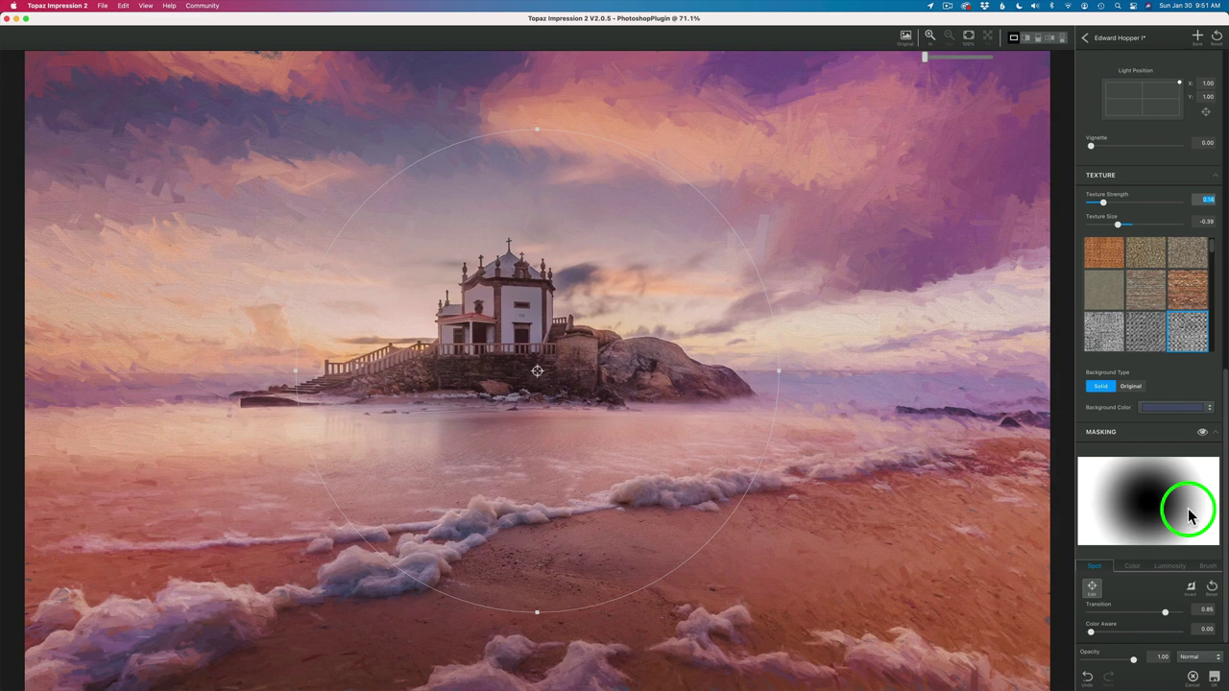
pyautogui.click(1202, 433)
pyautogui.click(1201, 432)
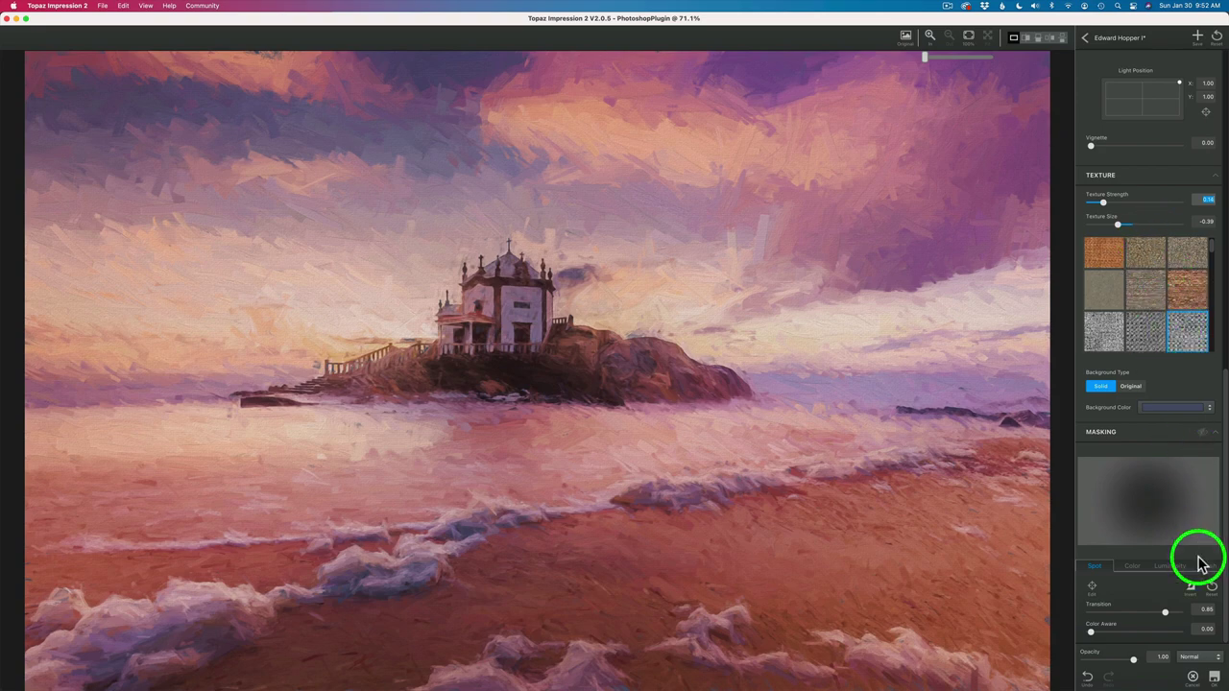
# Apply the painting to Photoshop and toggle the Topaz Impression 2 layer to compare before and after
pyautogui.click(1214, 678)
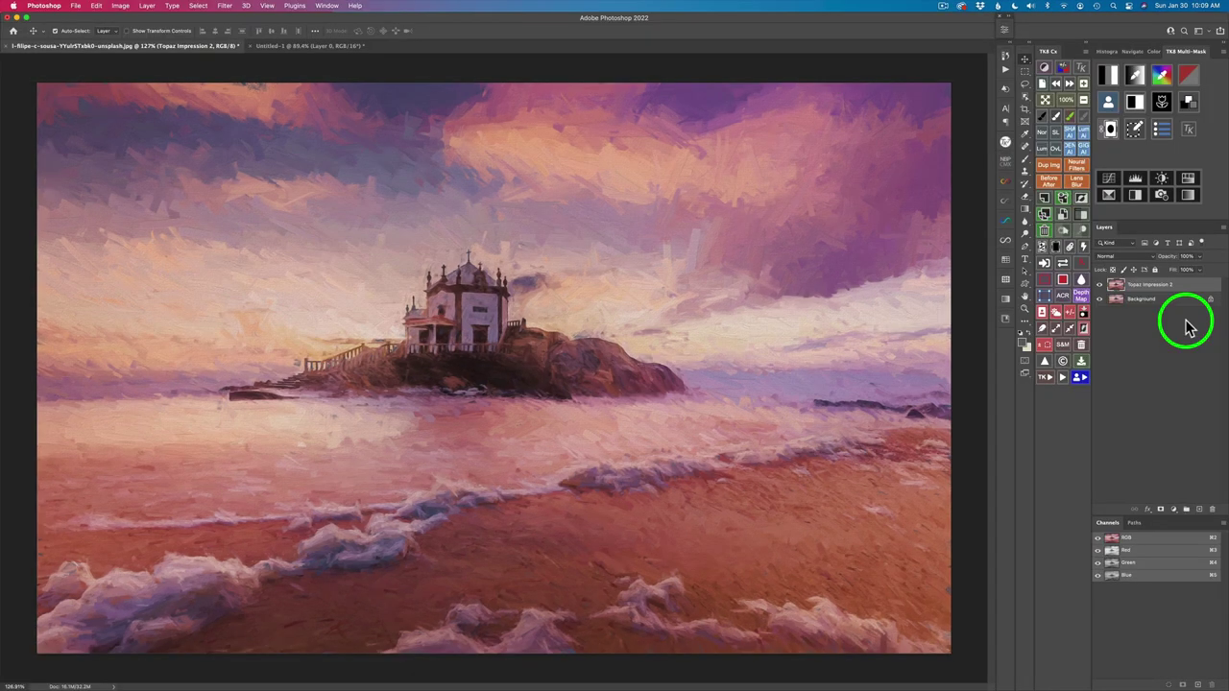
pyautogui.click(1099, 285)
pyautogui.click(1099, 286)
pyautogui.click(1099, 286)
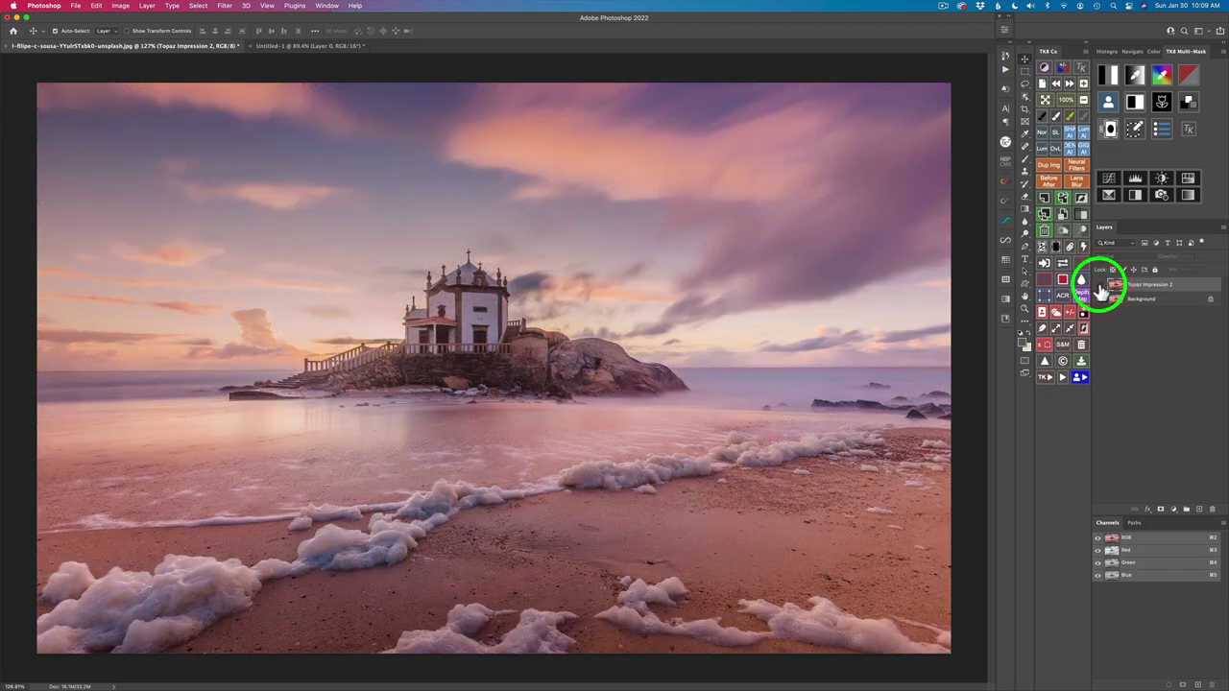
pyautogui.click(1099, 286)
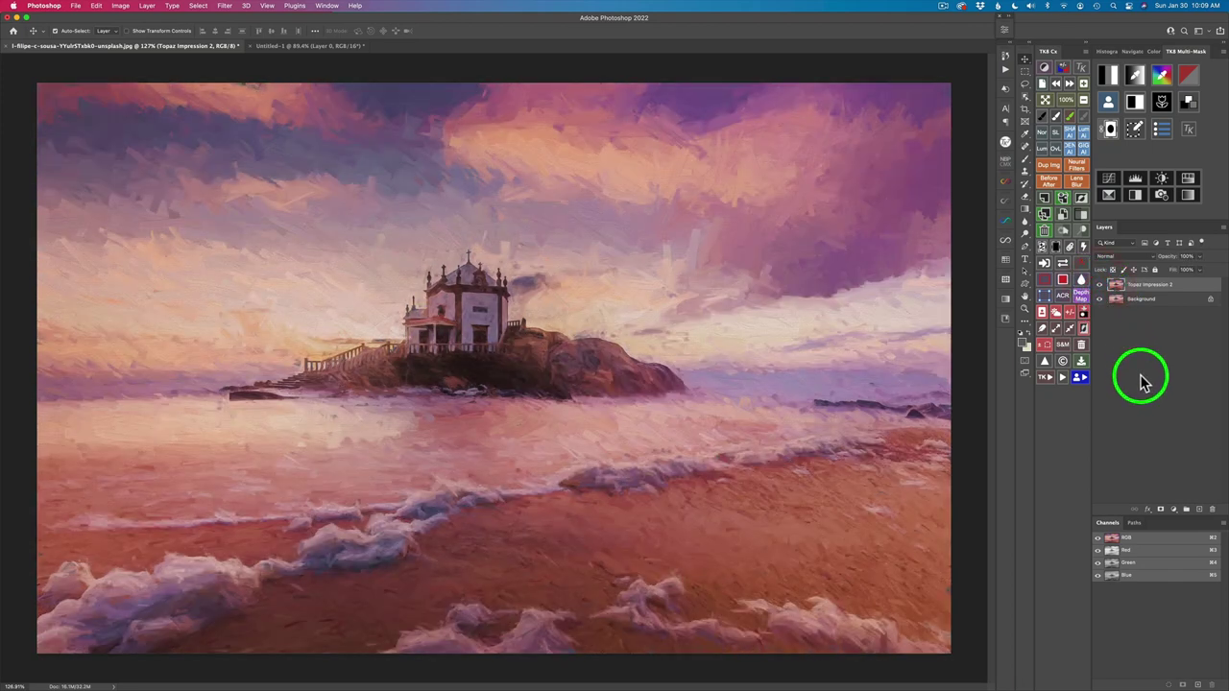